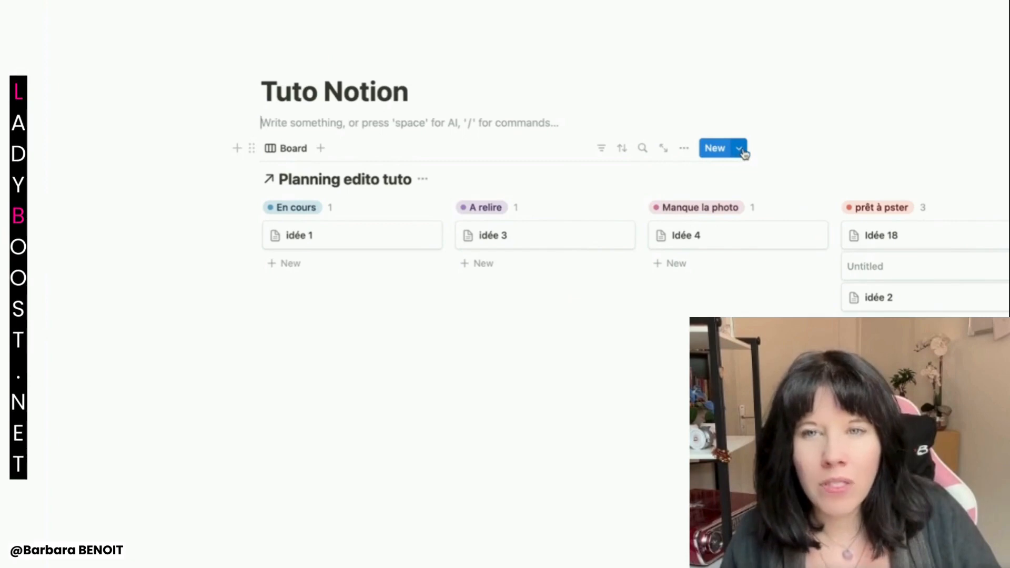
# Step: Create a new template for the Planning edito tuto database titled "template de Post" and open it as a full page
pyautogui.click(740, 150)
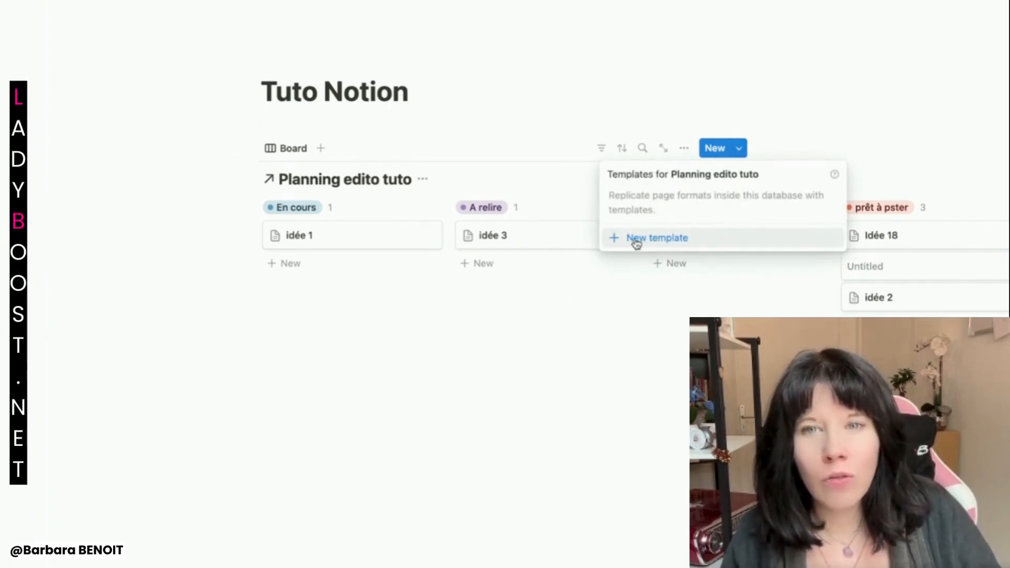
pyautogui.click(636, 240)
pyautogui.write('template de ')
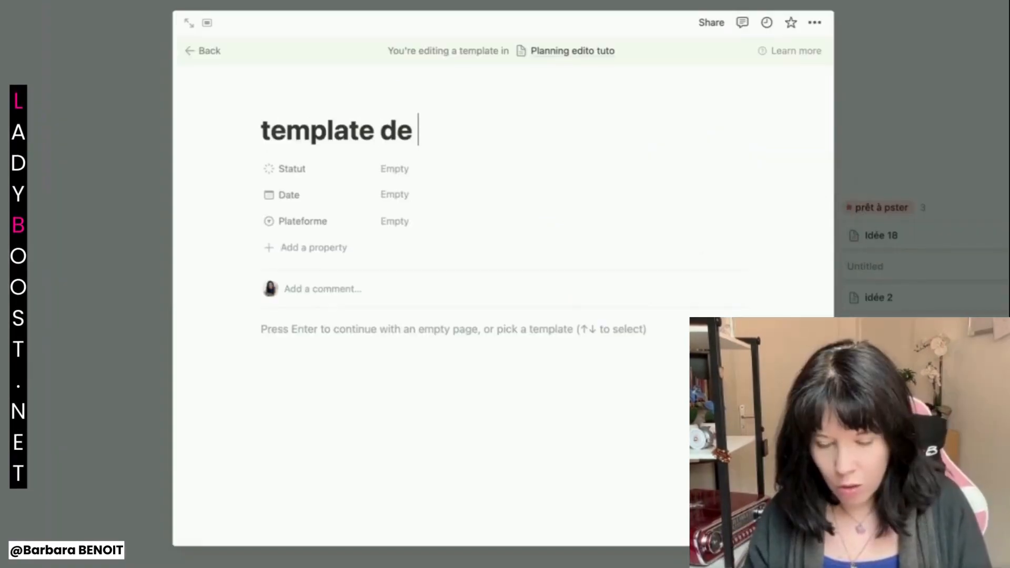
pyautogui.write('Post')
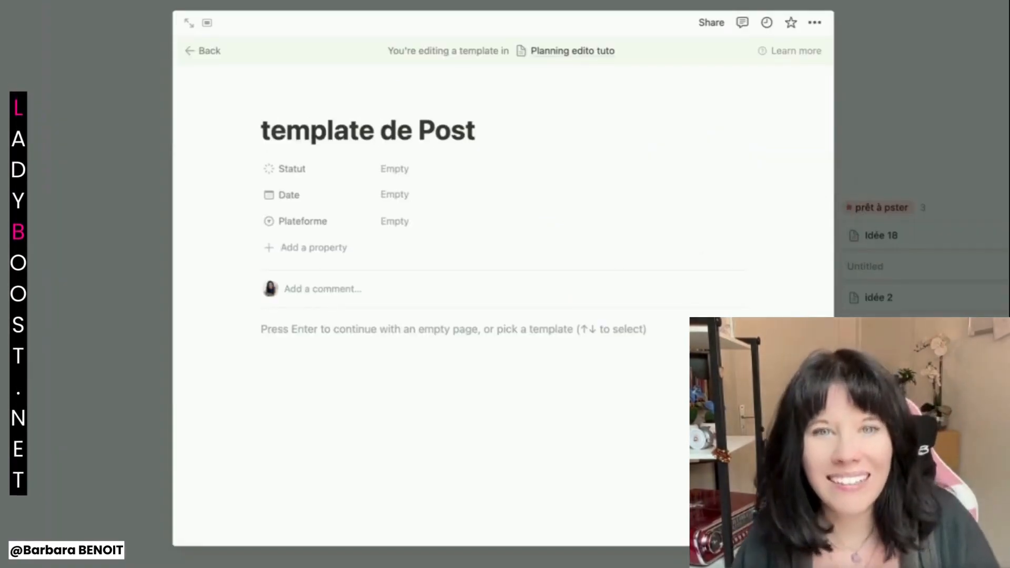
pyautogui.click(187, 25)
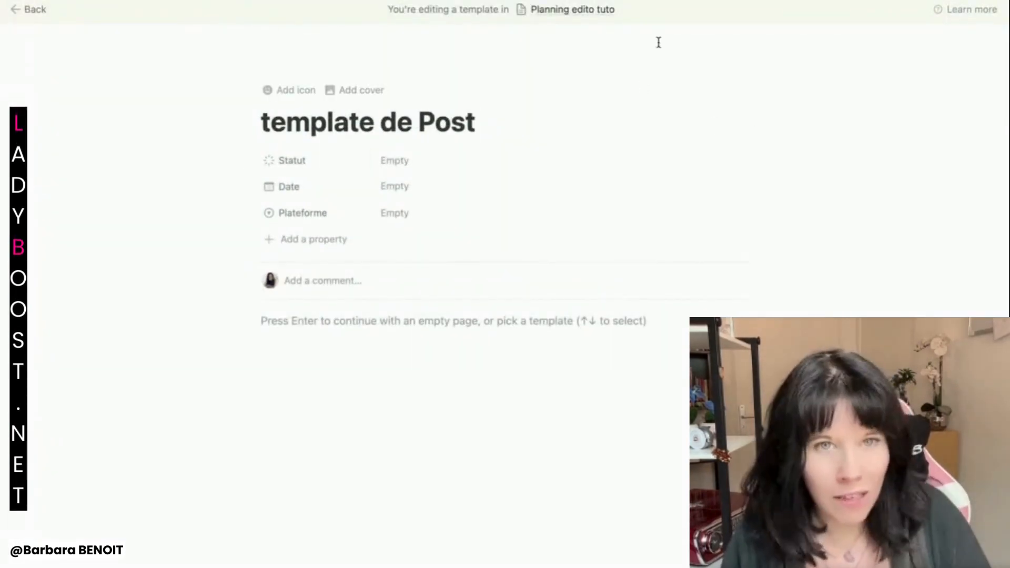
# Step: Add a cover to the template and replace it with the uploaded image "bandeau créa post.png" from the Tuto Notion folder
pyautogui.click(371, 90)
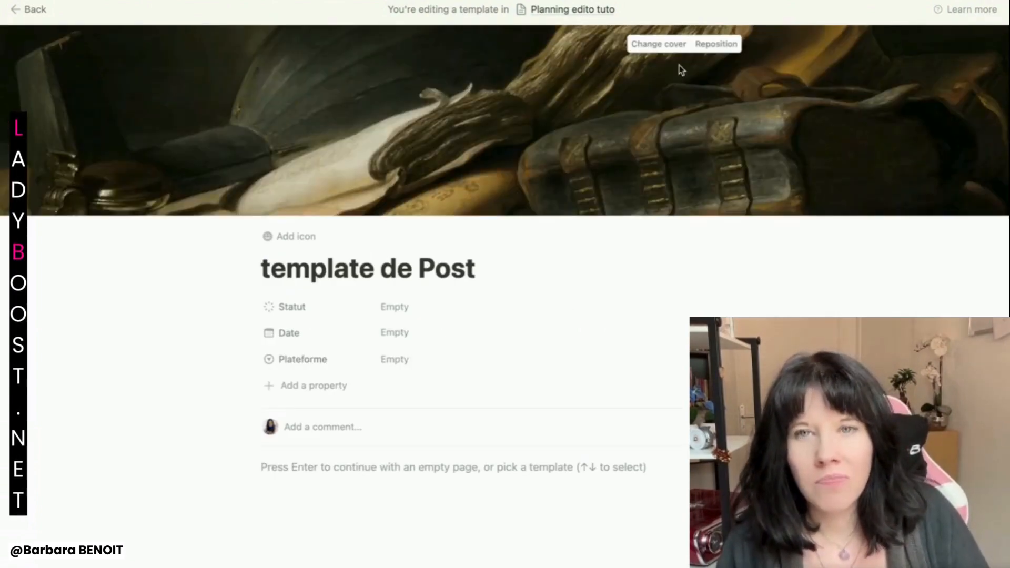
pyautogui.click(662, 45)
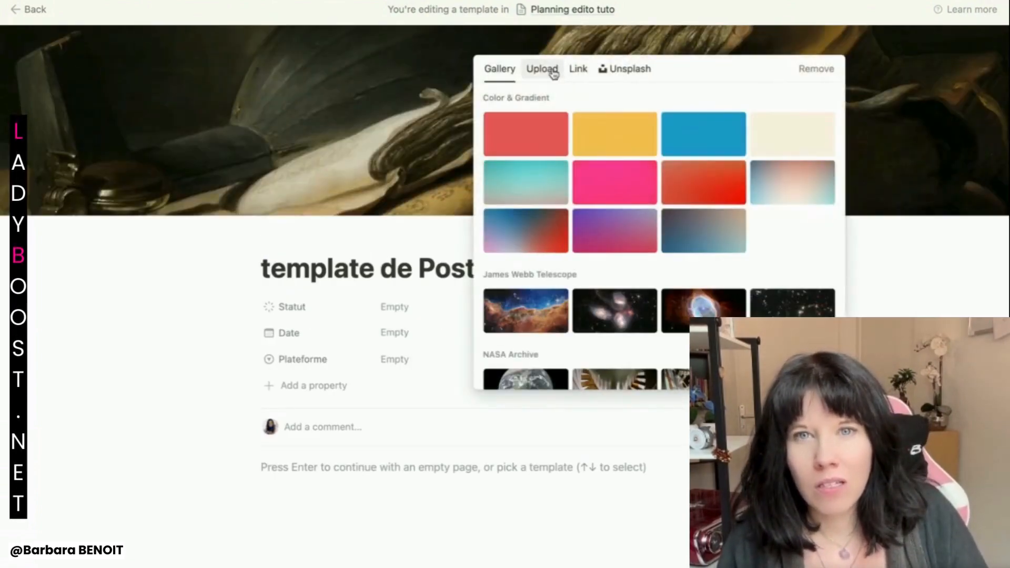
pyautogui.click(542, 70)
pyautogui.click(637, 100)
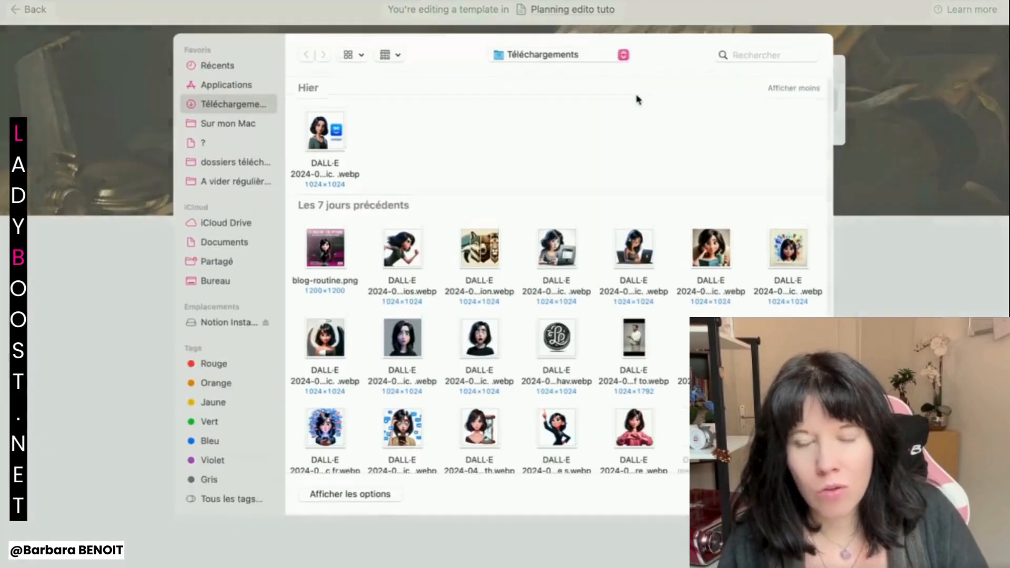
pyautogui.click(210, 285)
pyautogui.click(331, 145)
pyautogui.doubleClick(331, 145)
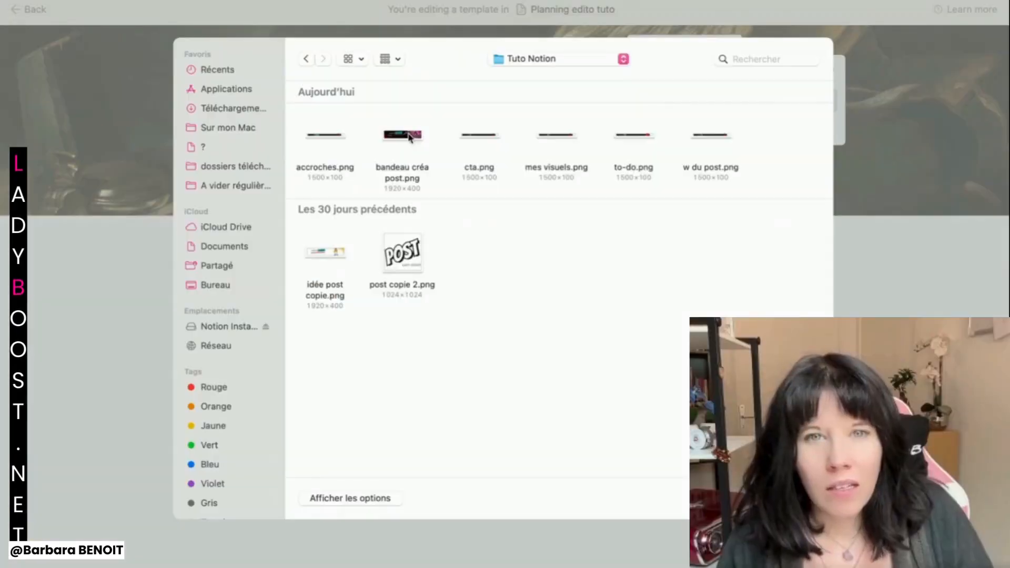
pyautogui.click(420, 136)
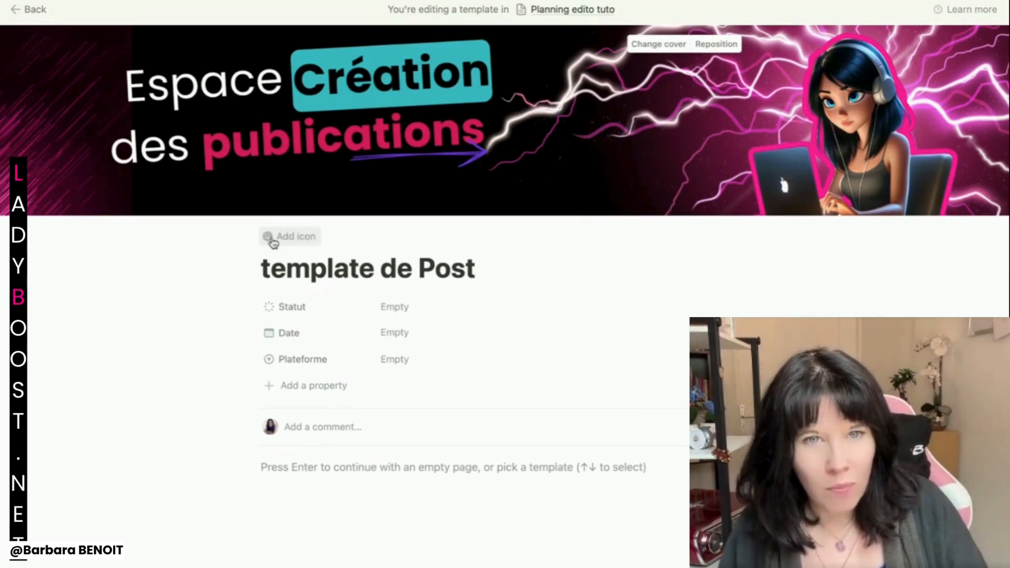
# Step: Add a custom page icon to the template by uploading "post copie 2.png"
pyautogui.click(272, 236)
pyautogui.click(210, 257)
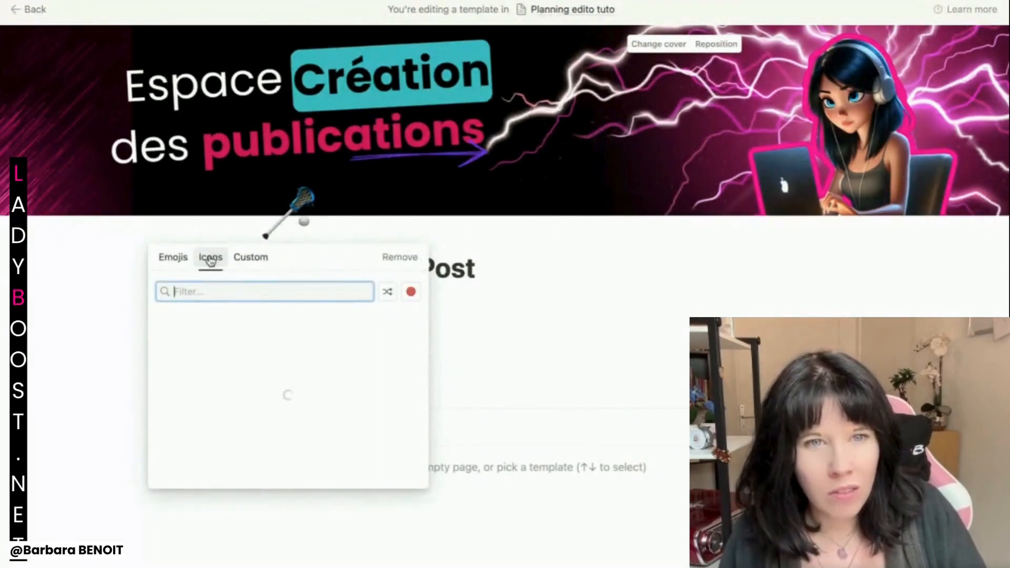
pyautogui.click(245, 257)
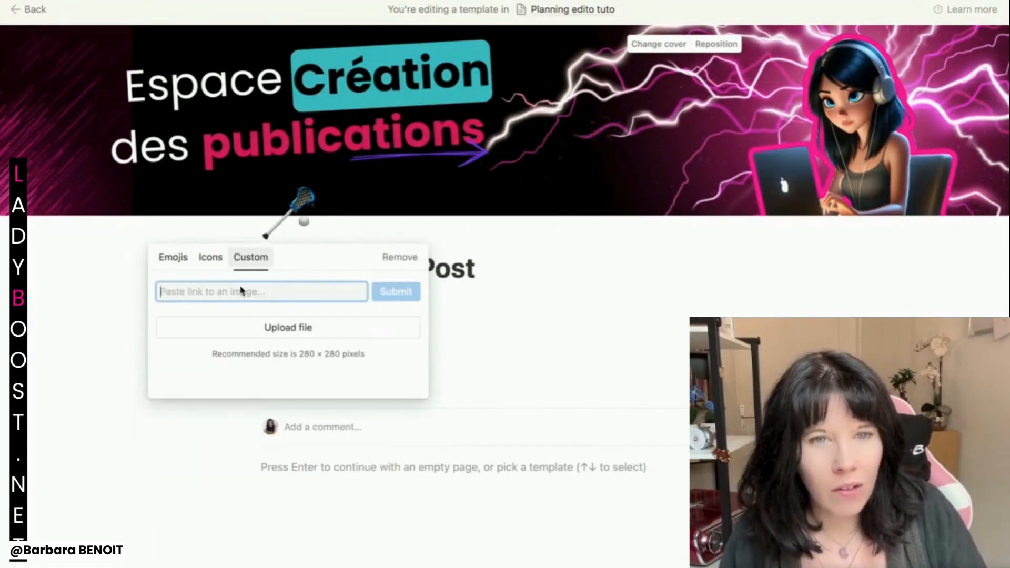
pyautogui.click(254, 336)
pyautogui.click(402, 254)
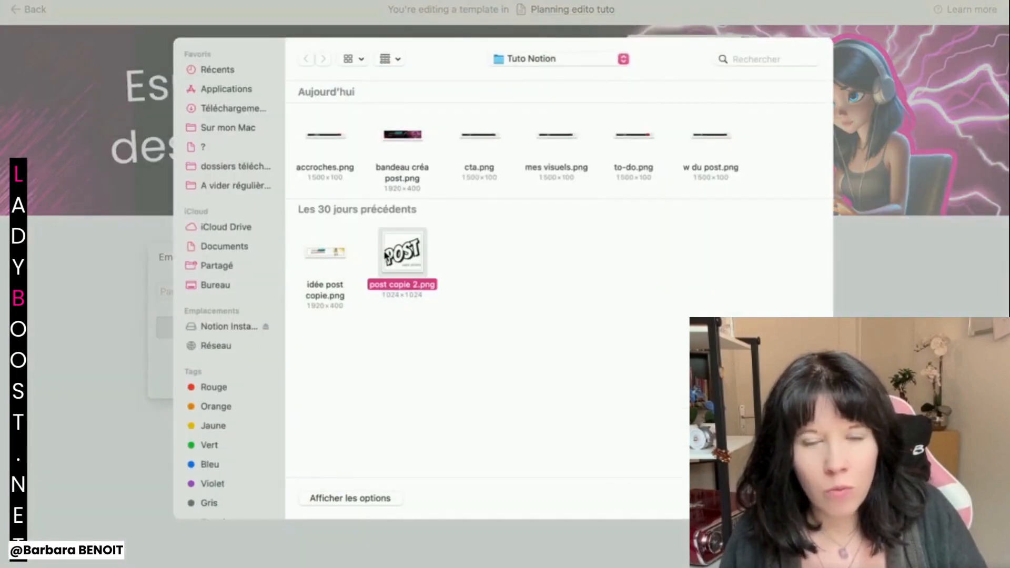
pyautogui.press('Return')
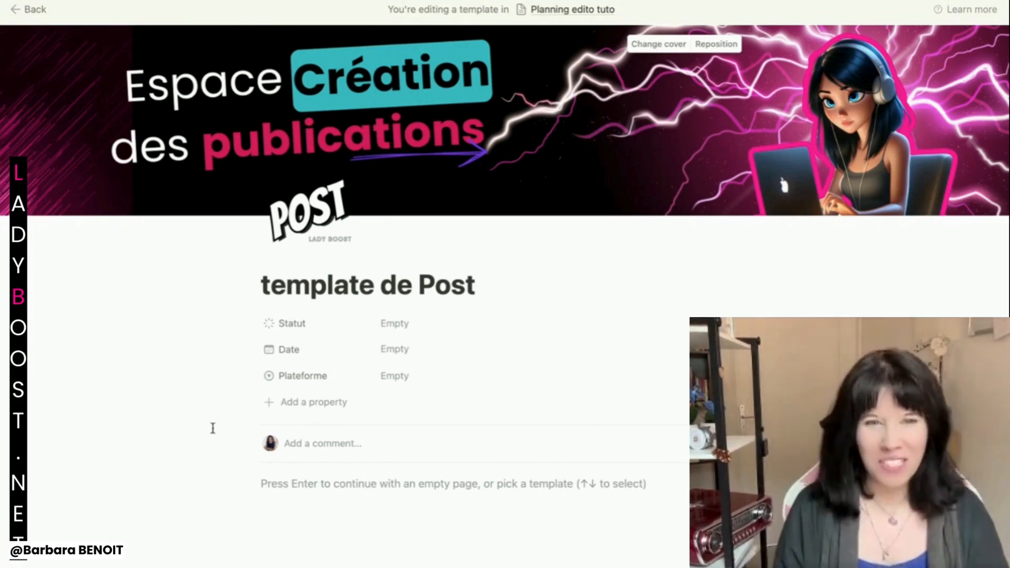
# Step: Start the template body as an empty page and insert a 2 columns block
pyautogui.scroll(-4, 256, 493)
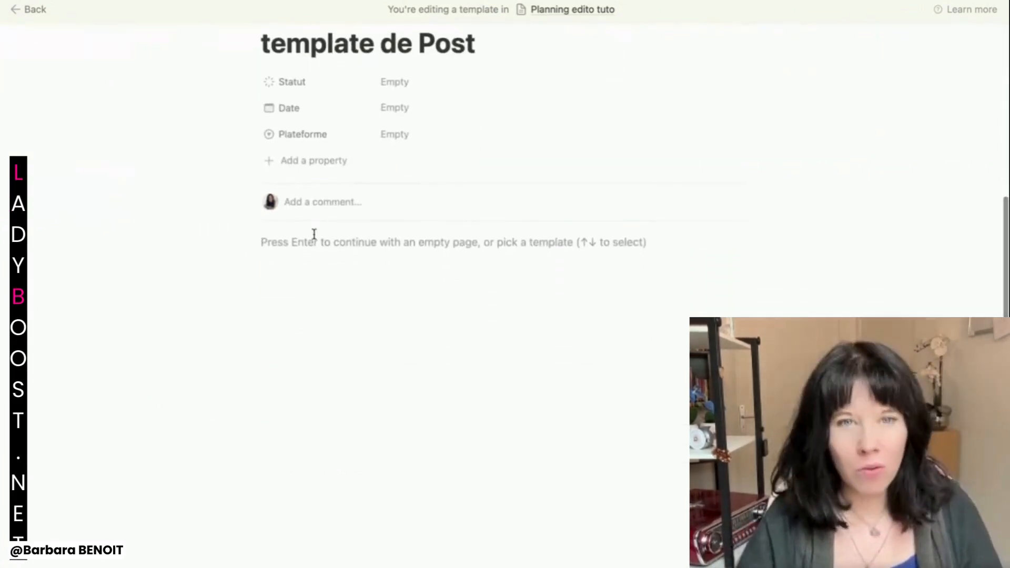
pyautogui.click(289, 254)
pyautogui.scroll(2, 285, 263)
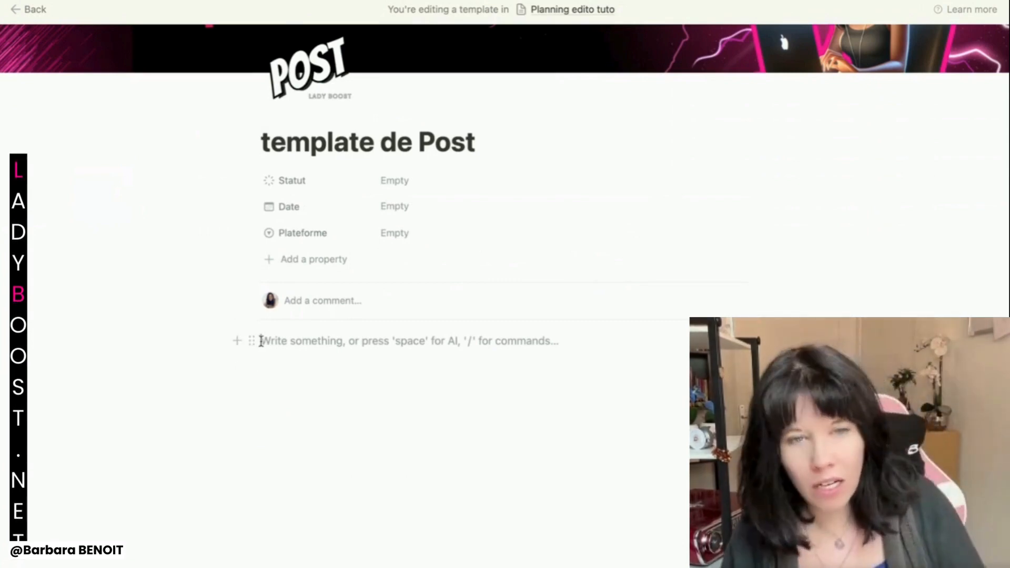
pyautogui.write('/')
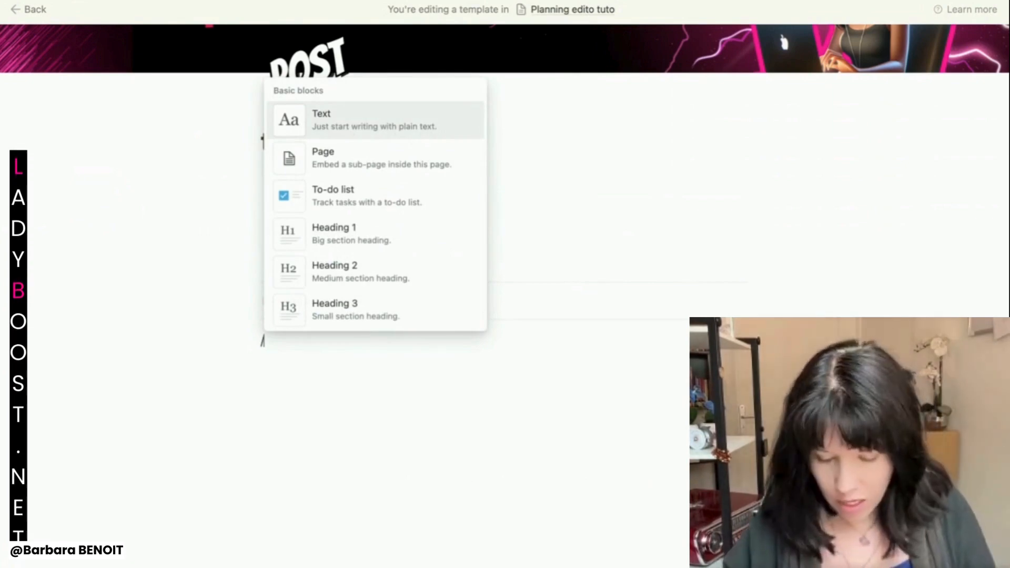
pyautogui.write('2c')
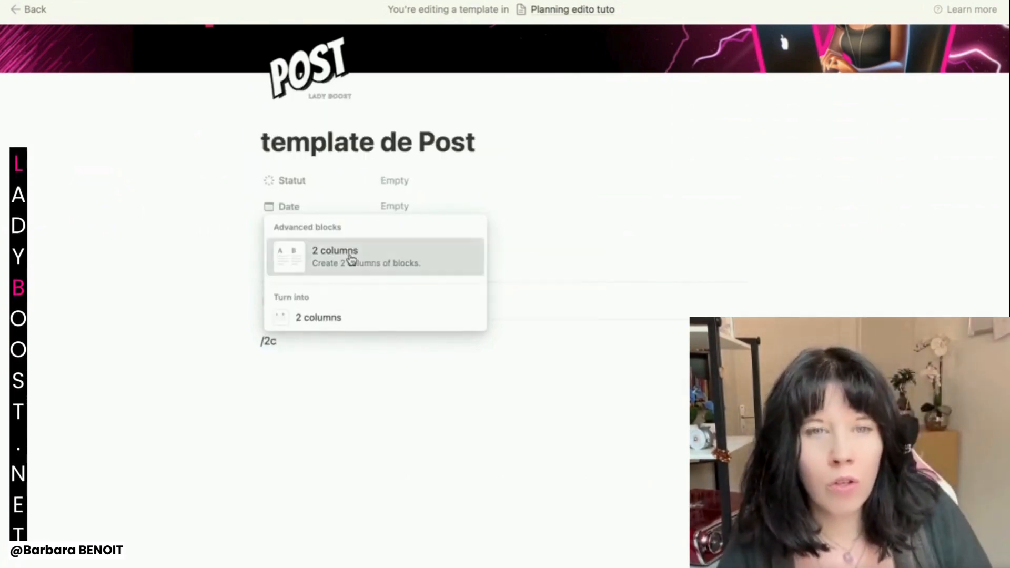
pyautogui.click(349, 259)
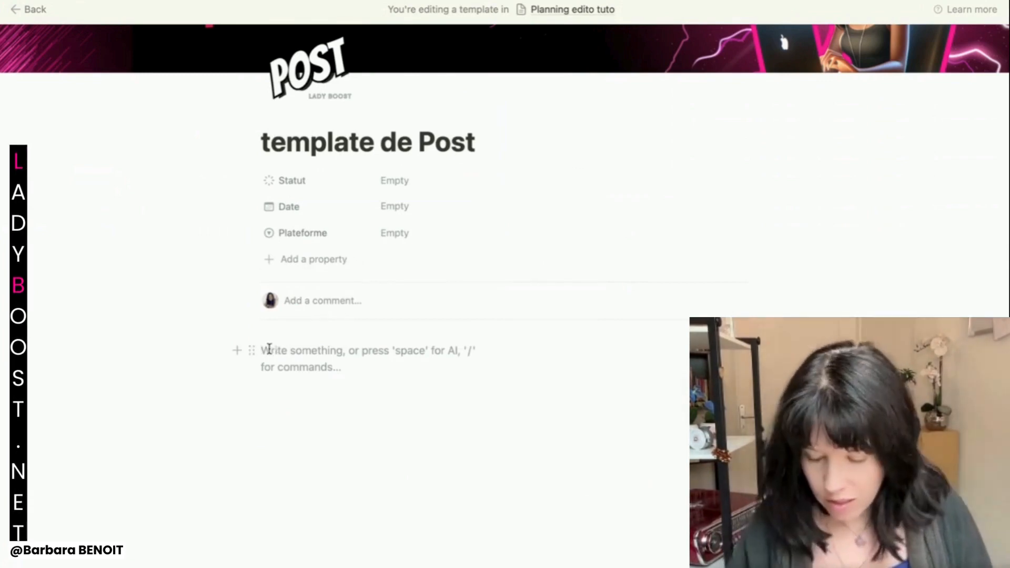
# Step: Insert an image block in the first column and upload the banner "w du post.png"
pyautogui.write('/ima')
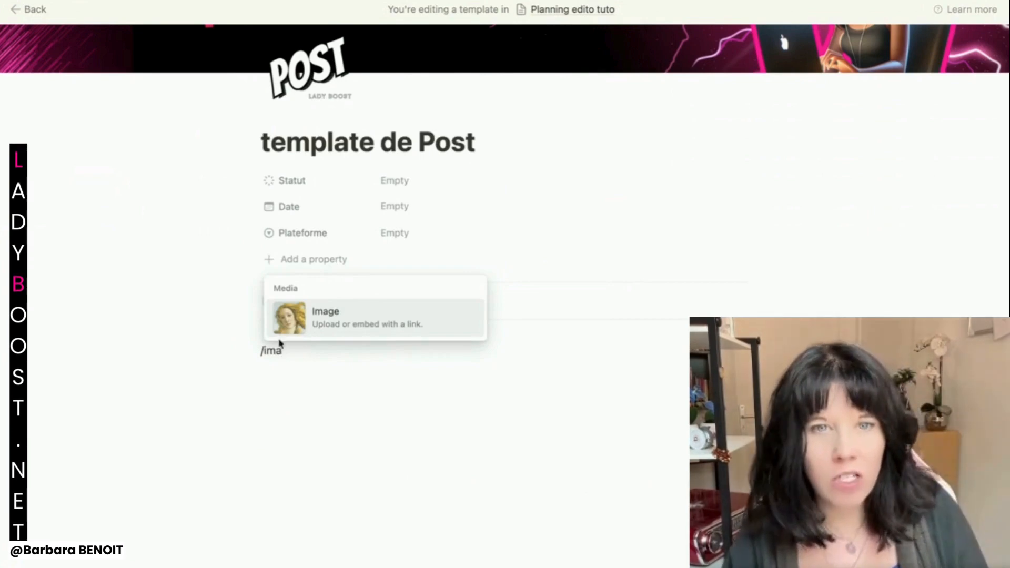
pyautogui.click(309, 318)
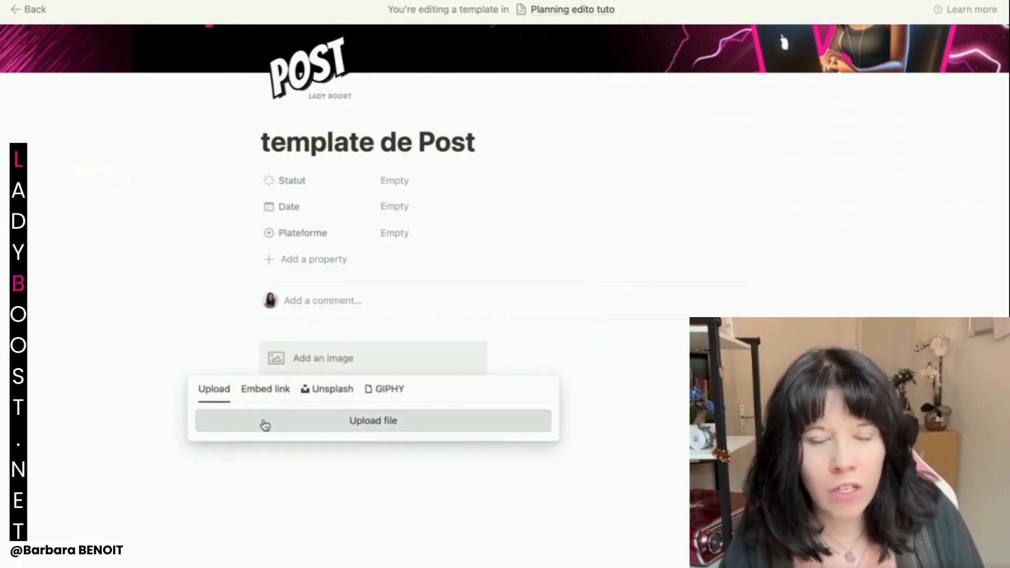
pyautogui.click(263, 421)
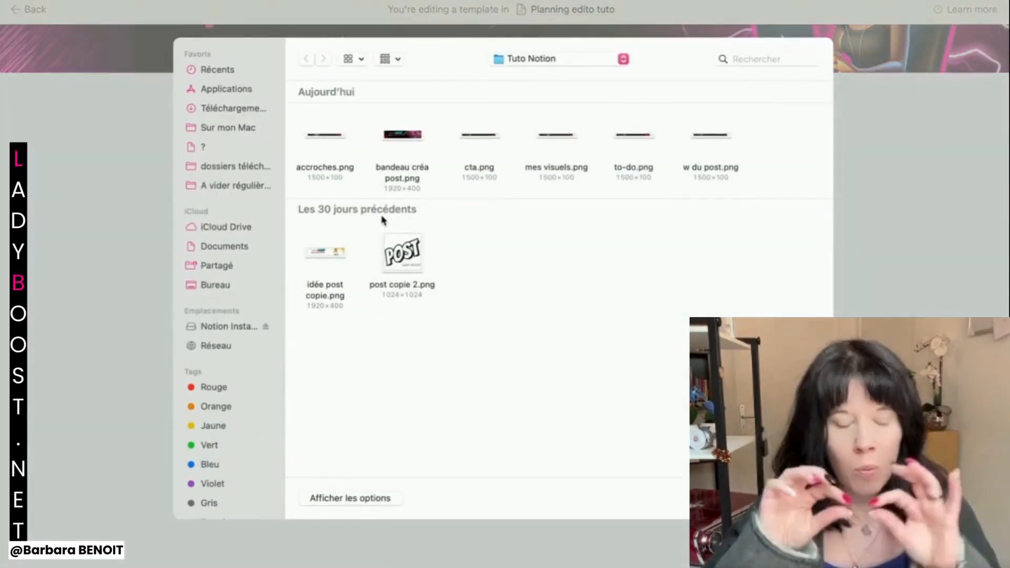
pyautogui.click(699, 143)
pyautogui.press('Return')
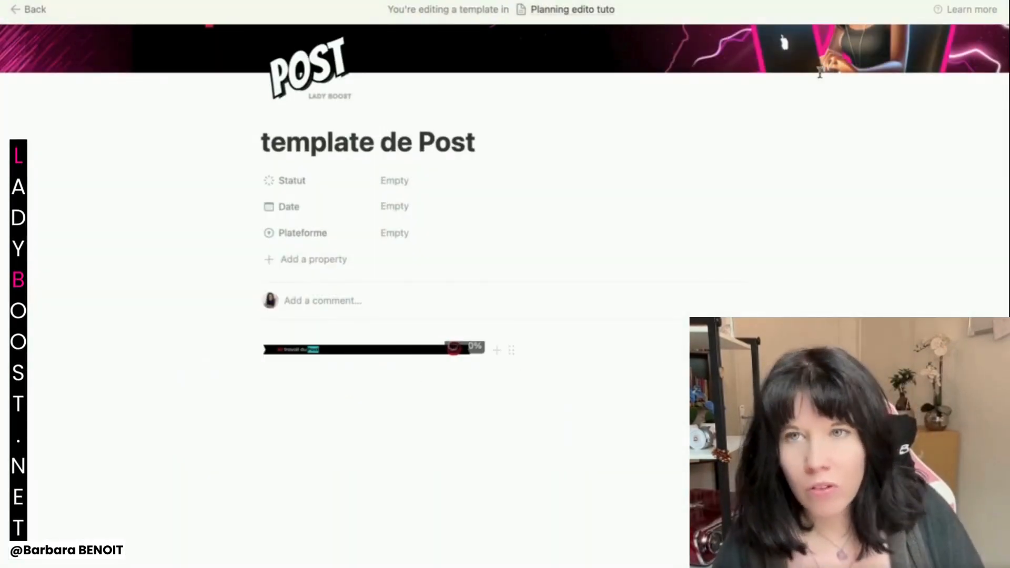
# Step: Turn on full width for the template page
pyautogui.click(1002, 9)
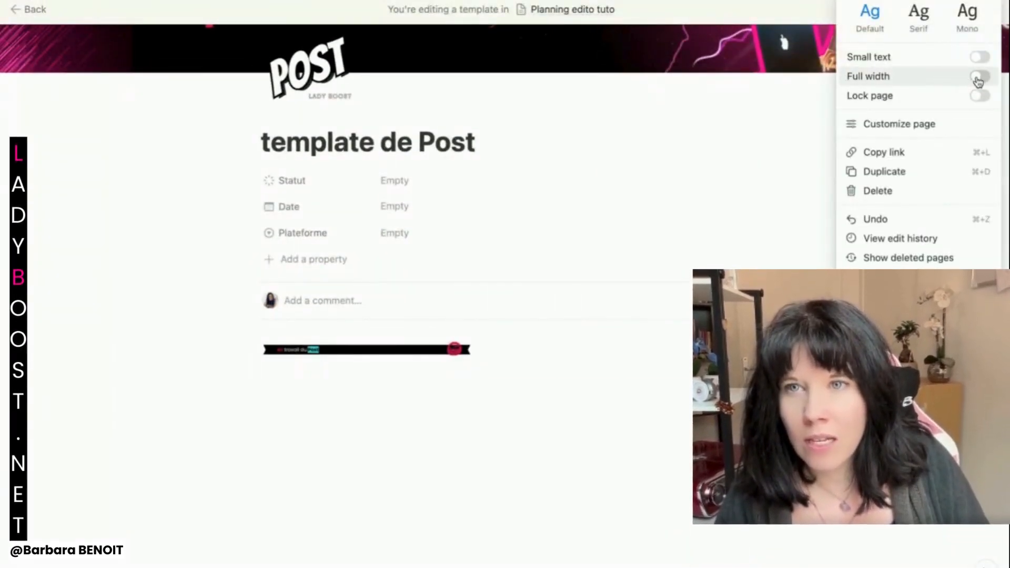
pyautogui.click(926, 77)
pyautogui.click(579, 369)
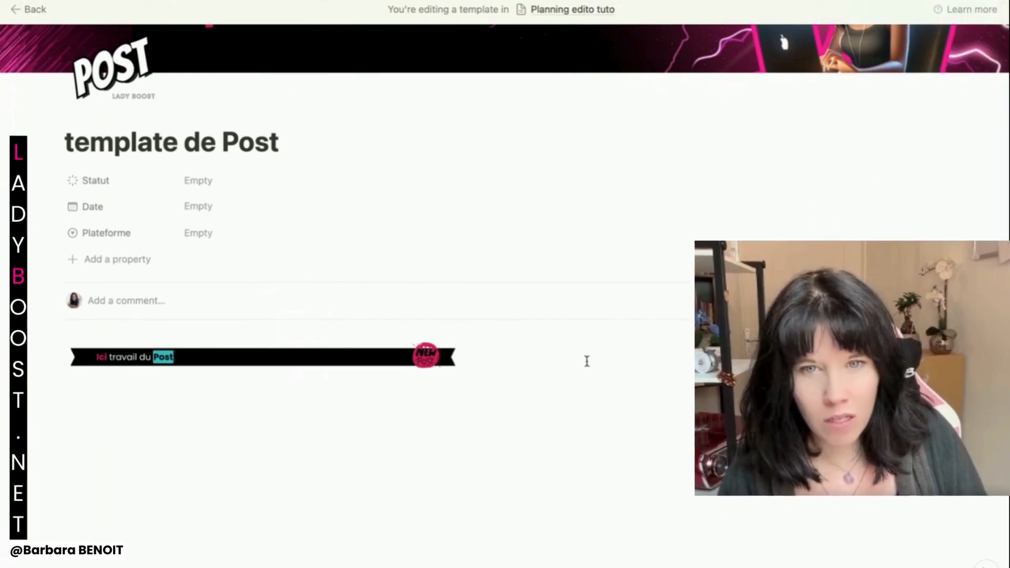
# Step: Insert the uploaded image "mes visuels.png" in the second column and widen the first column
pyautogui.click(586, 360)
pyautogui.write('/imag')
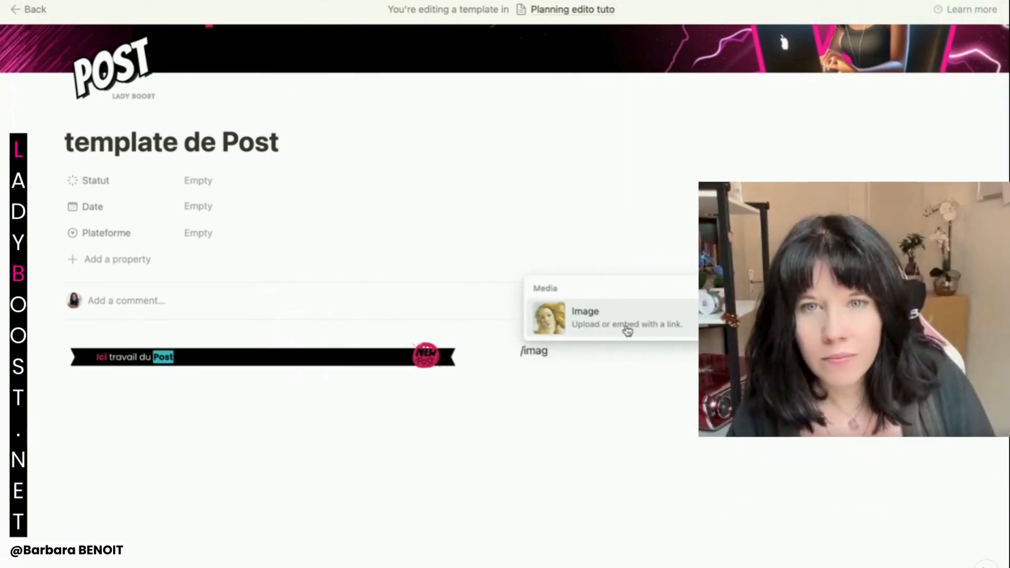
pyautogui.click(624, 329)
pyautogui.click(633, 430)
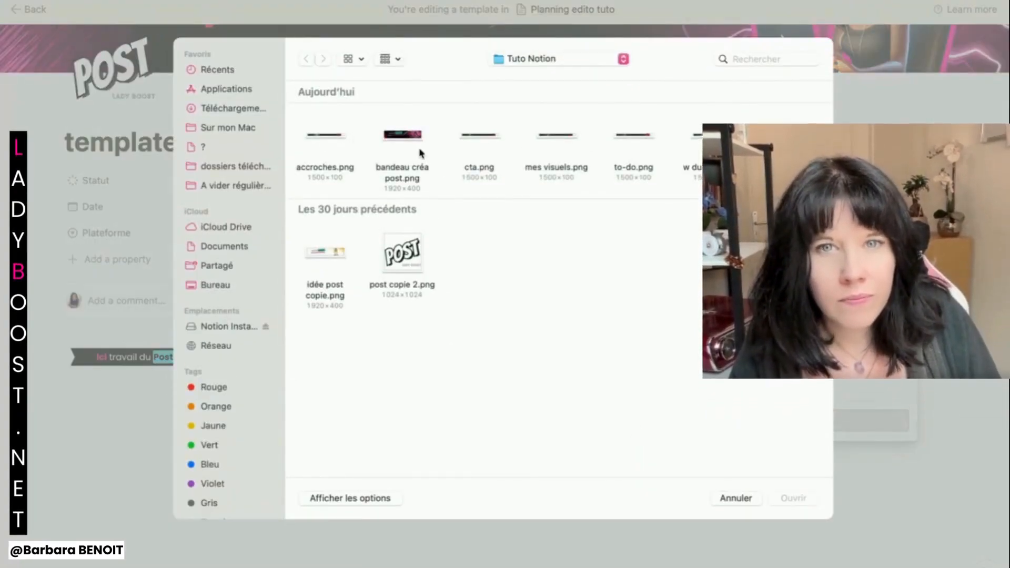
pyautogui.click(556, 135)
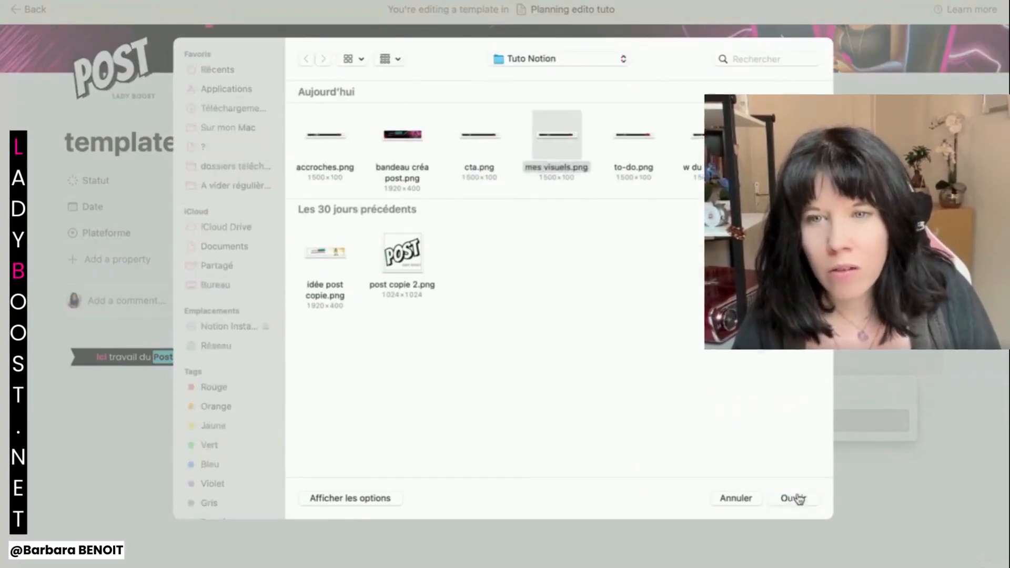
pyautogui.click(795, 498)
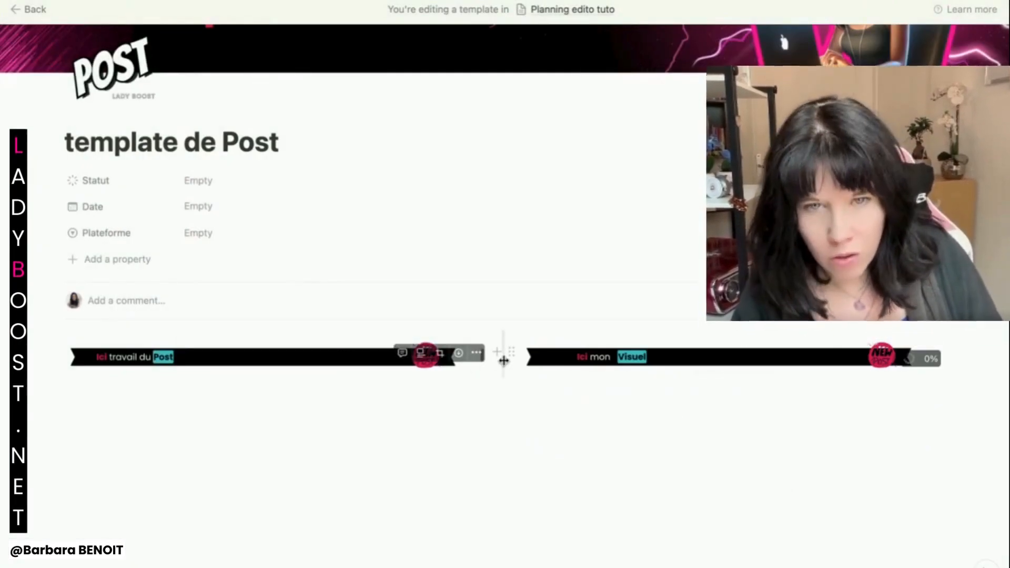
pyautogui.moveTo(504, 362); pyautogui.dragTo(619, 362)
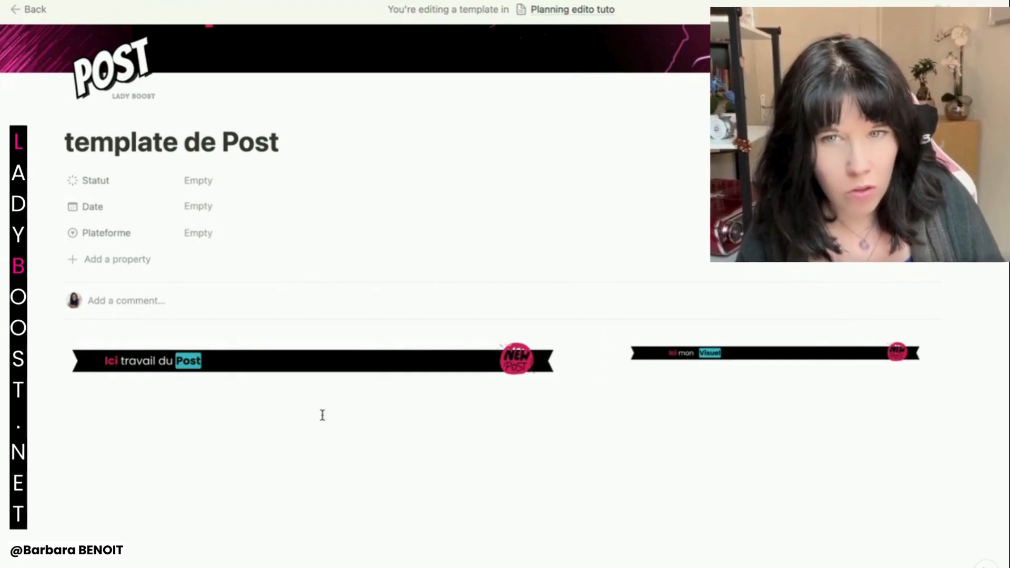
# Step: Add a Toggle heading 2 named "Post initiale" under the first column's banner and start an empty line below it
pyautogui.click(175, 412)
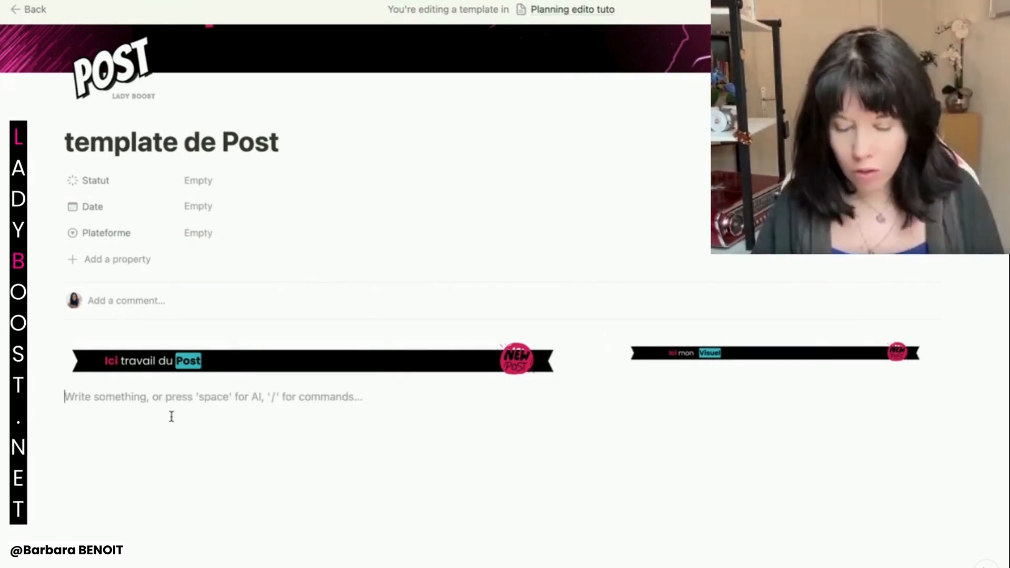
pyautogui.write('/')
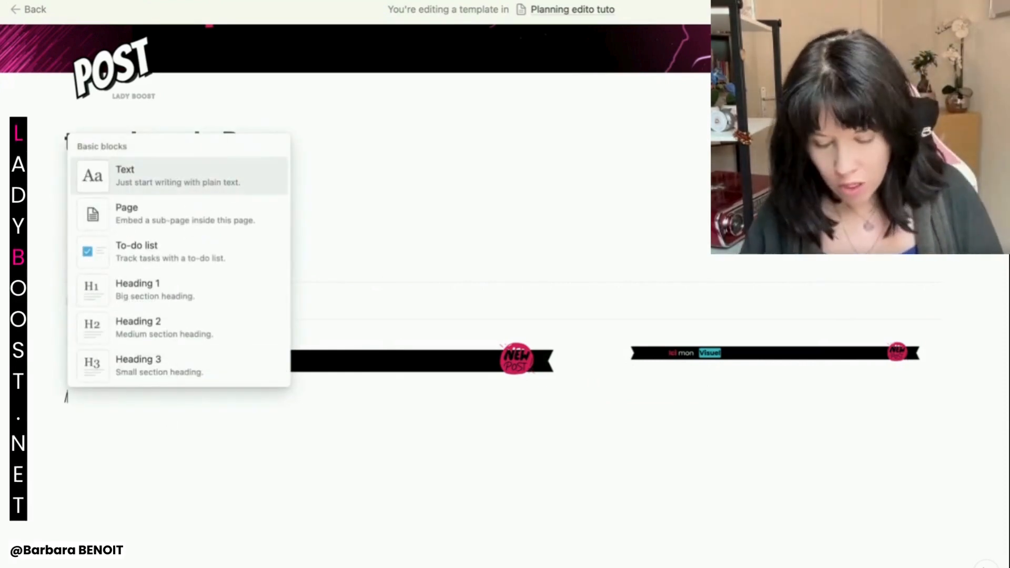
pyautogui.write('tog')
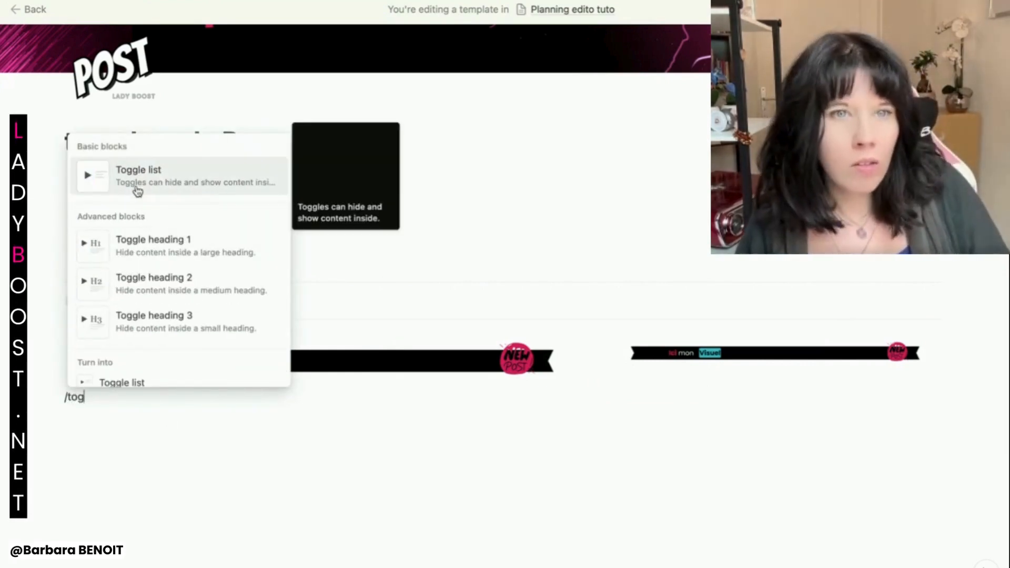
pyautogui.click(153, 282)
pyautogui.write('Post')
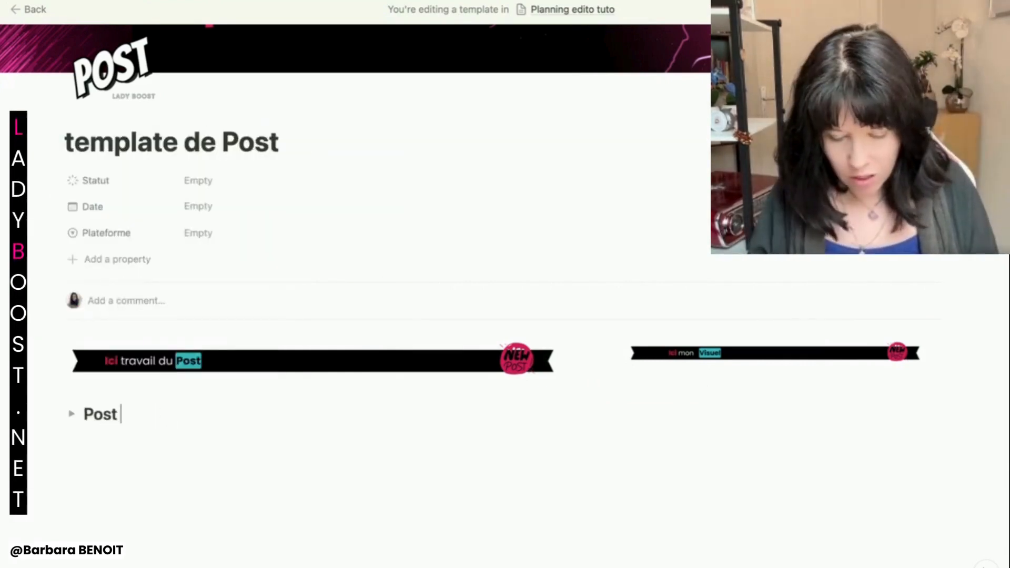
pyautogui.write(' initiale')
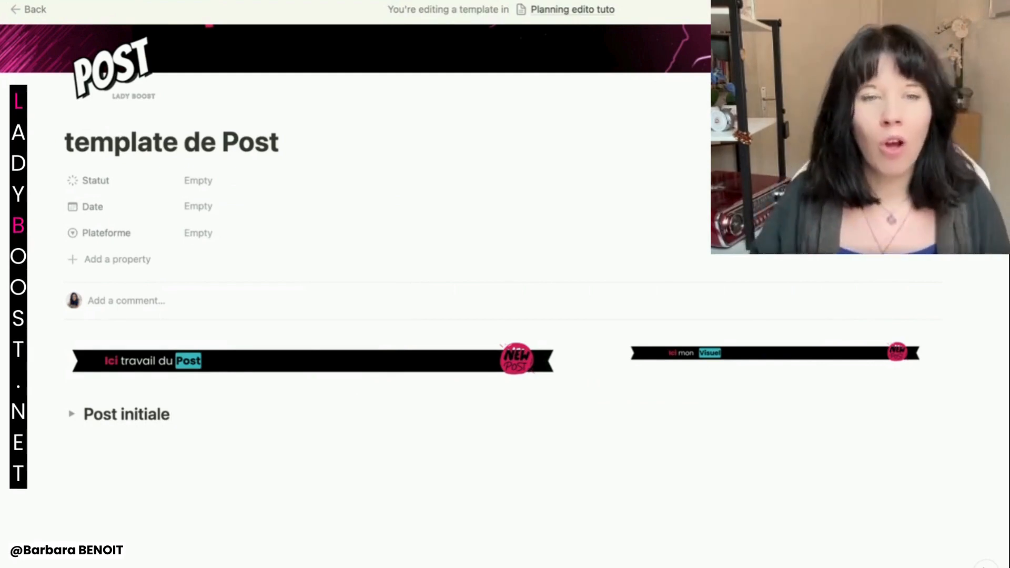
pyautogui.click(113, 447)
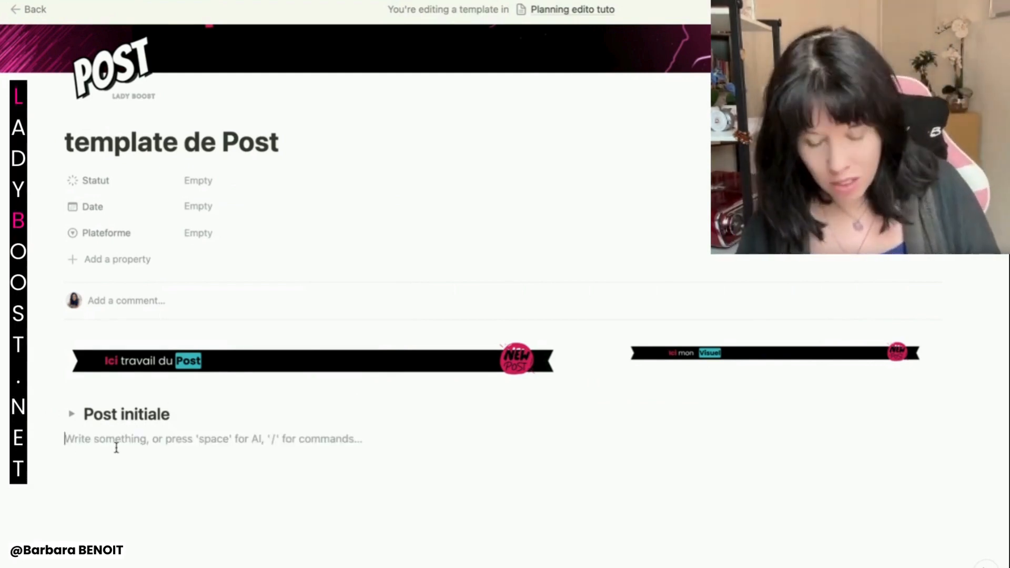
# Step: Add a Toggle heading 2 named "LinkedIn" below "Post initiale" and start an empty line under it
pyautogui.write('/')
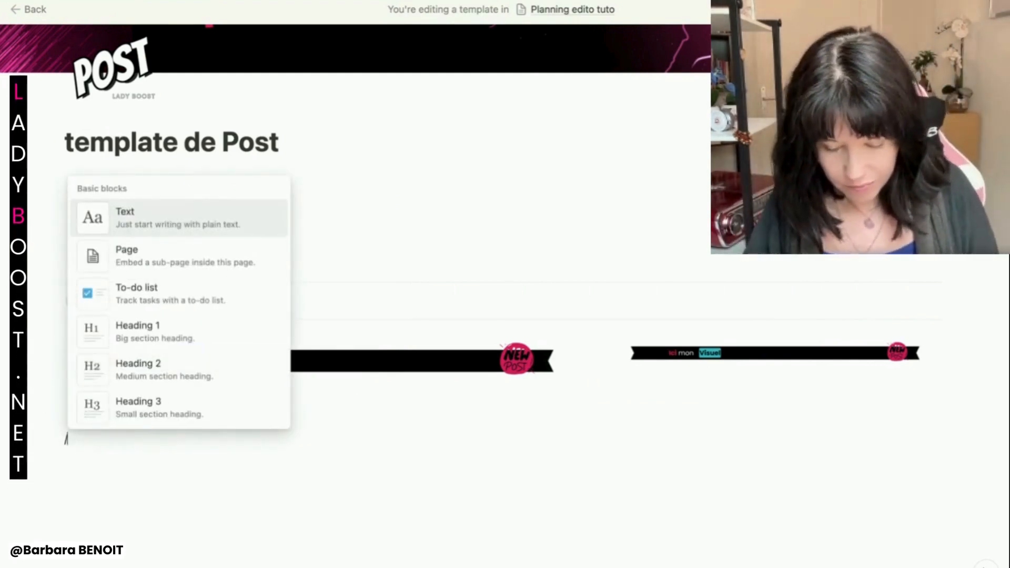
pyautogui.write('togl')
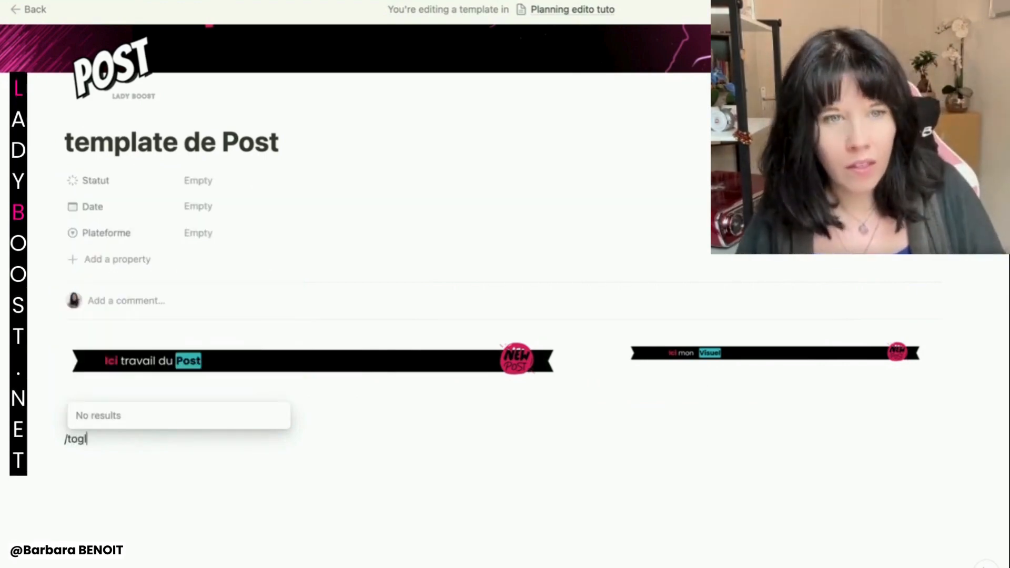
pyautogui.press('BackSpace')
pyautogui.click(153, 327)
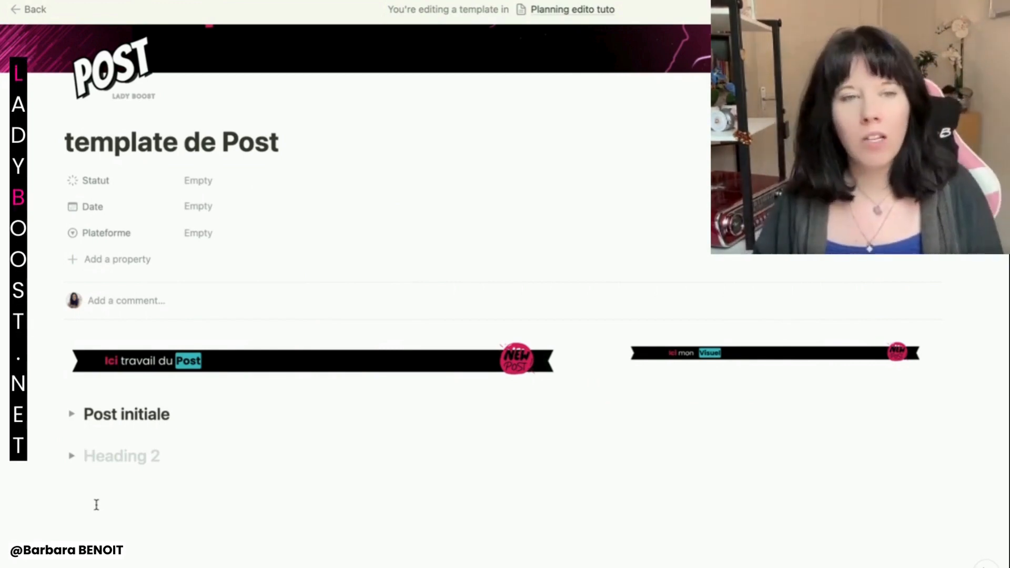
pyautogui.write('Lin')
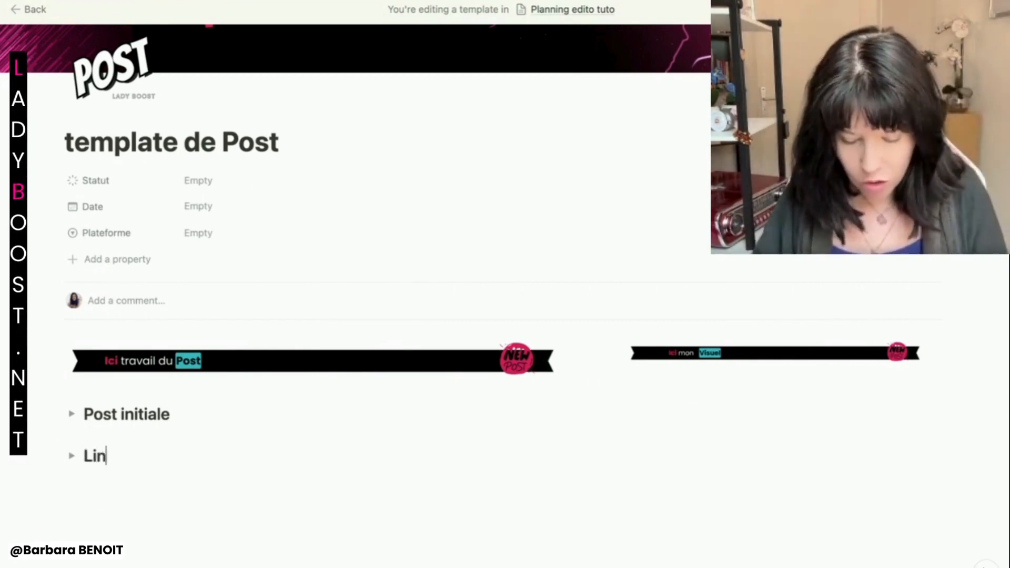
pyautogui.write('kedi')
pyautogui.press('BackSpace')
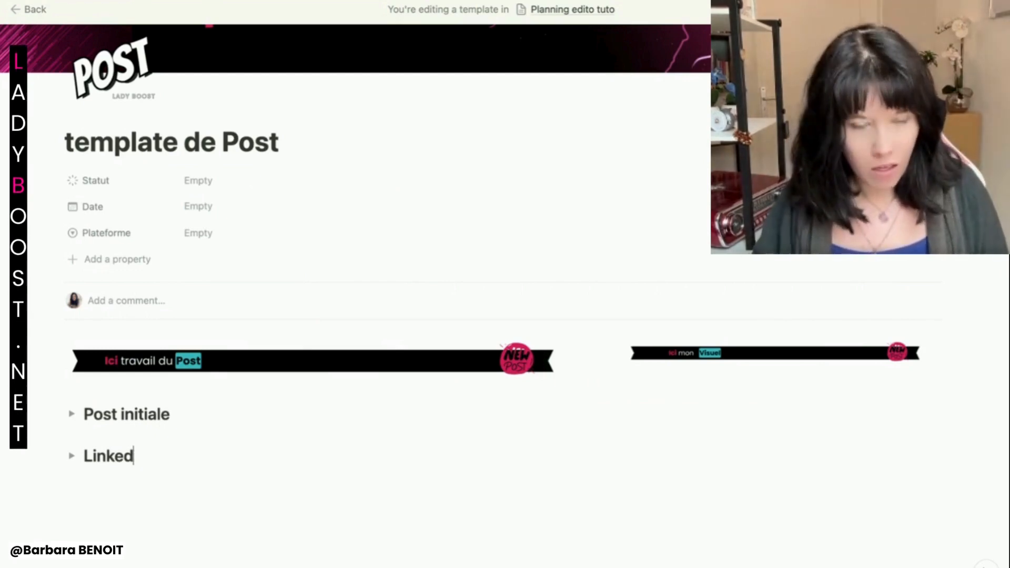
pyautogui.write('In')
pyautogui.press('Return')
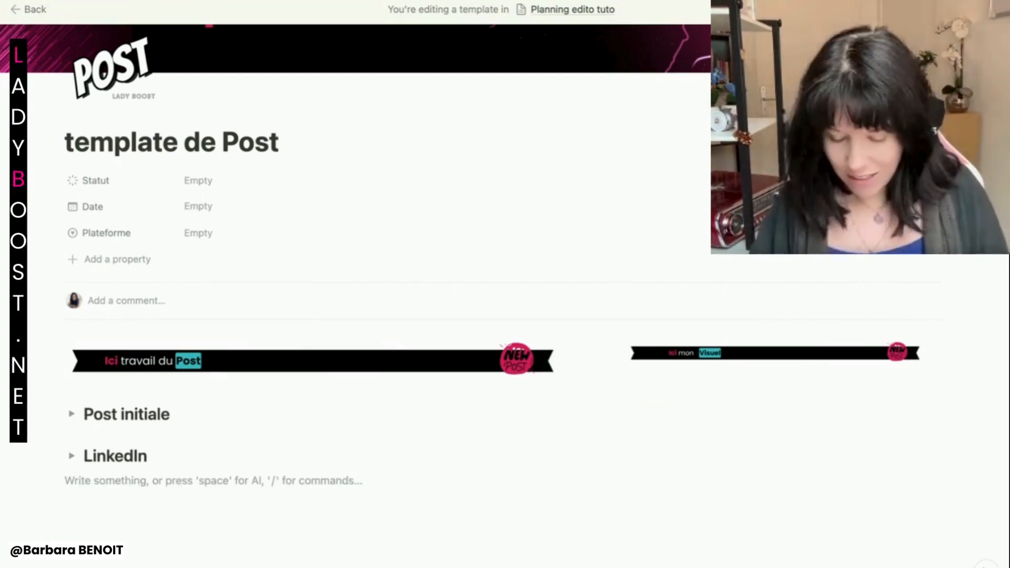
# Step: Add a Toggle heading 2 named "Facebook" and move it between "Post initiale" and "LinkedIn"
pyautogui.write('/tog')
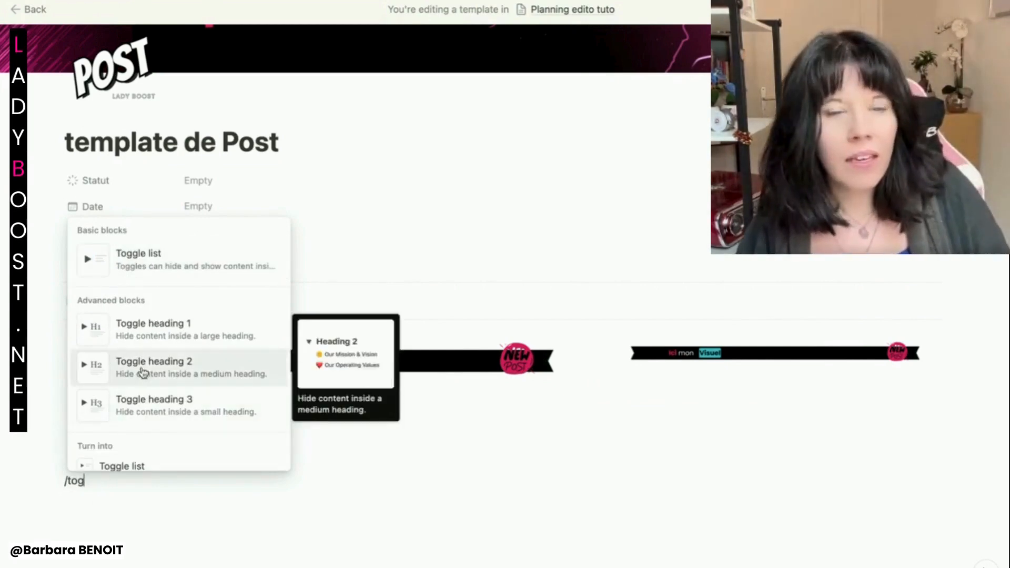
pyautogui.click(143, 371)
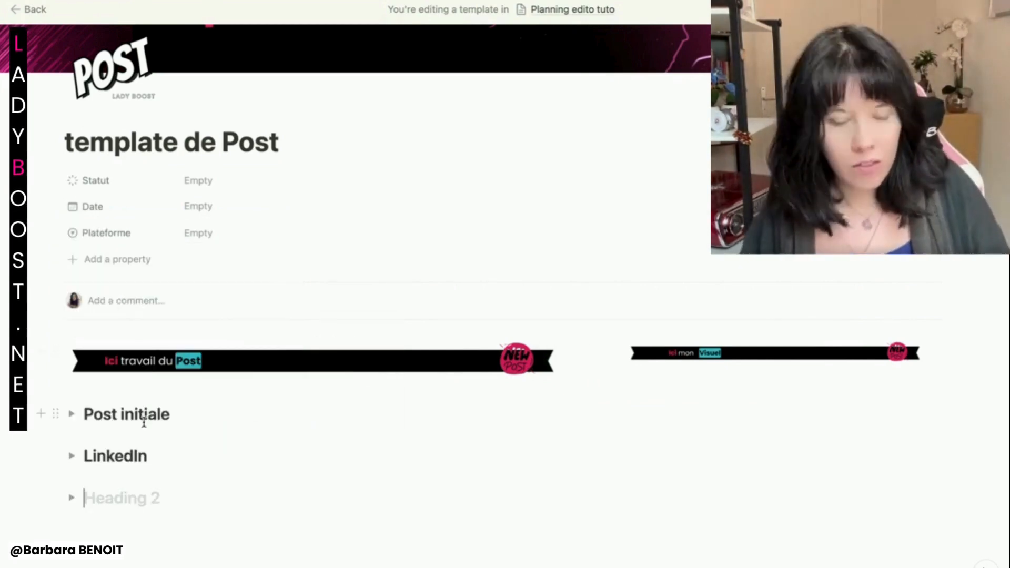
pyautogui.write('facebook')
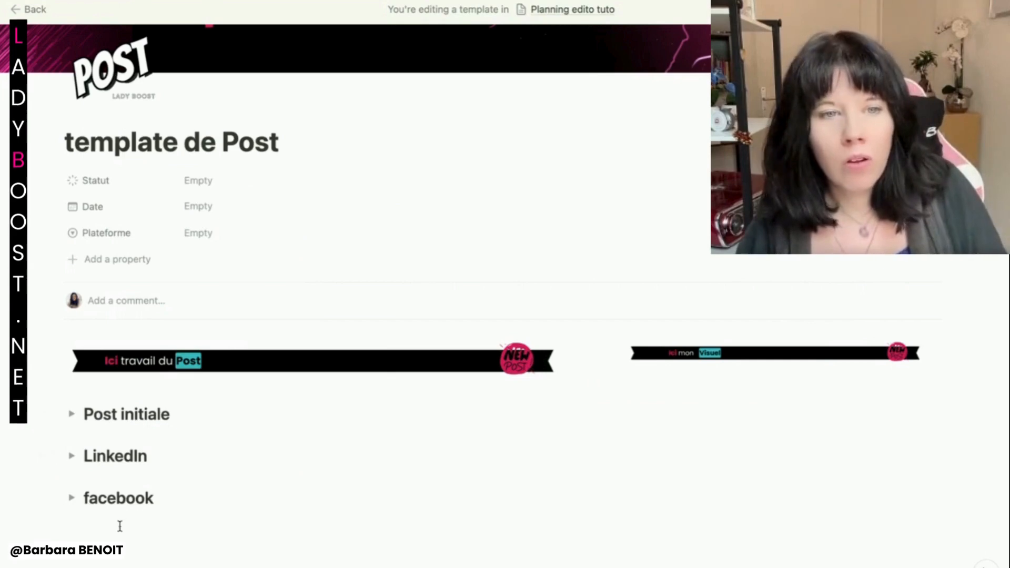
pyautogui.click(88, 498)
pyautogui.press('BackSpace')
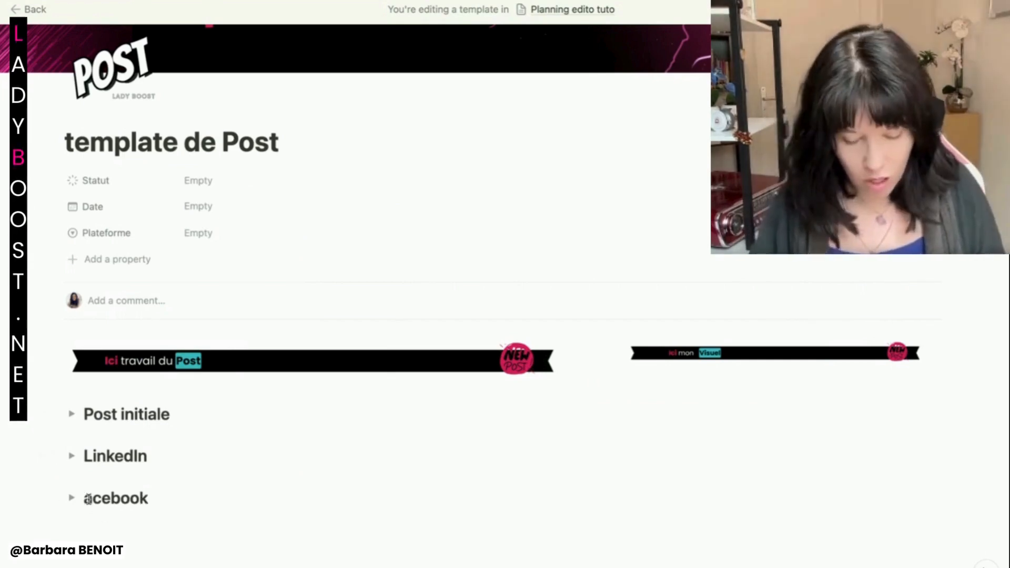
pyautogui.write('F')
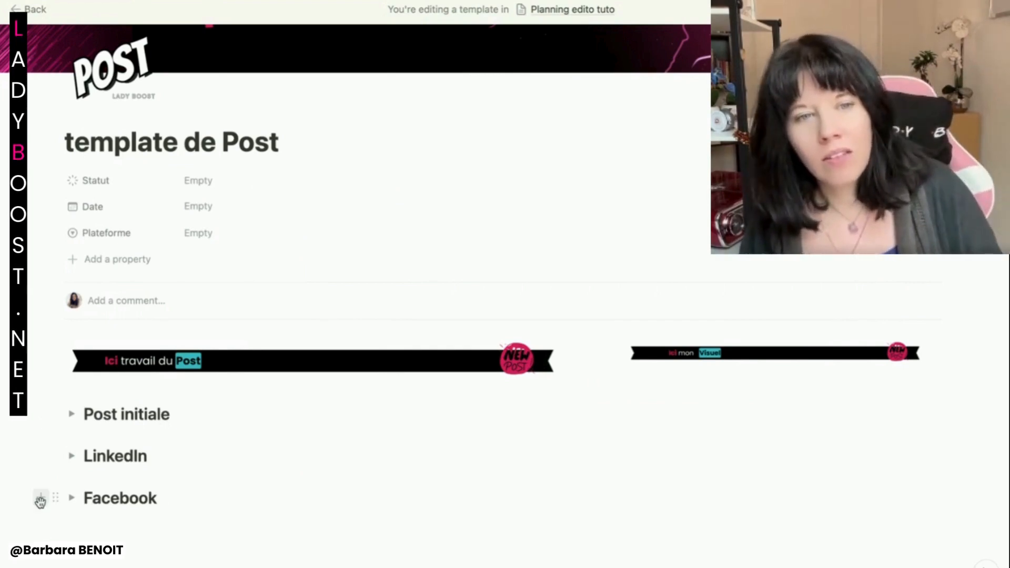
pyautogui.moveTo(54, 497); pyautogui.dragTo(72, 437)
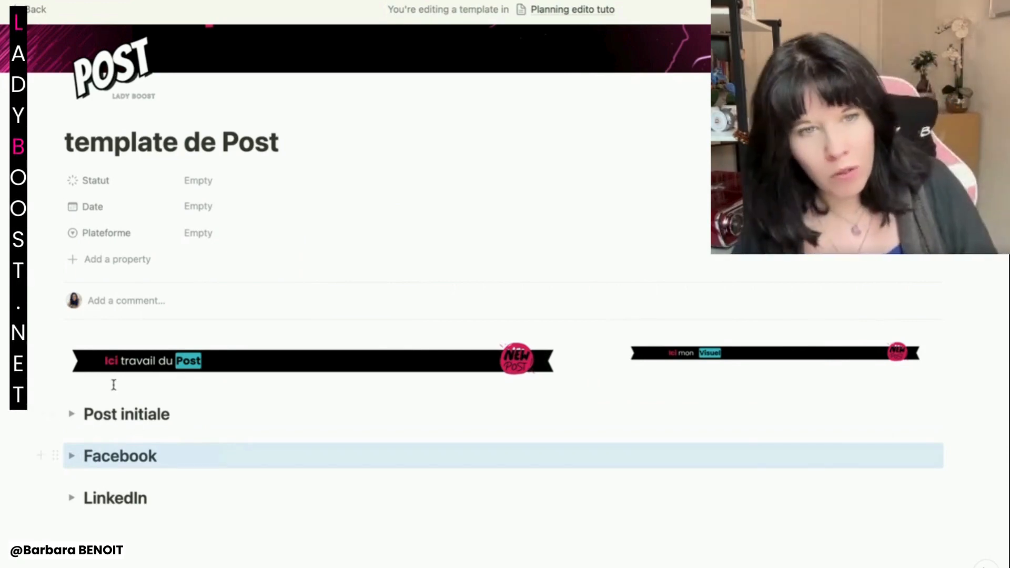
# Step: Expand and collapse the toggle headings to check the content area inside them
pyautogui.click(71, 414)
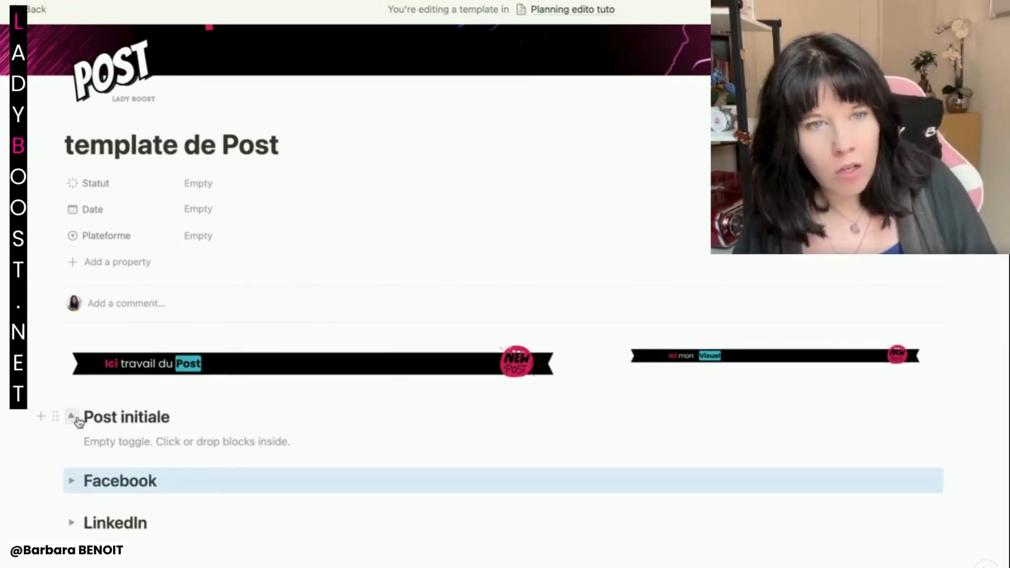
pyautogui.click(119, 441)
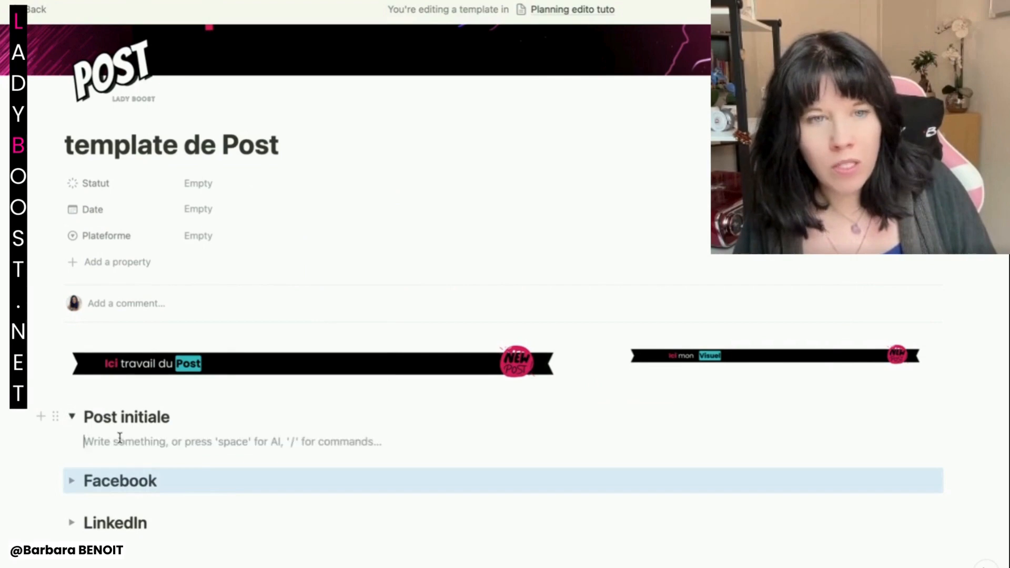
pyautogui.click(72, 416)
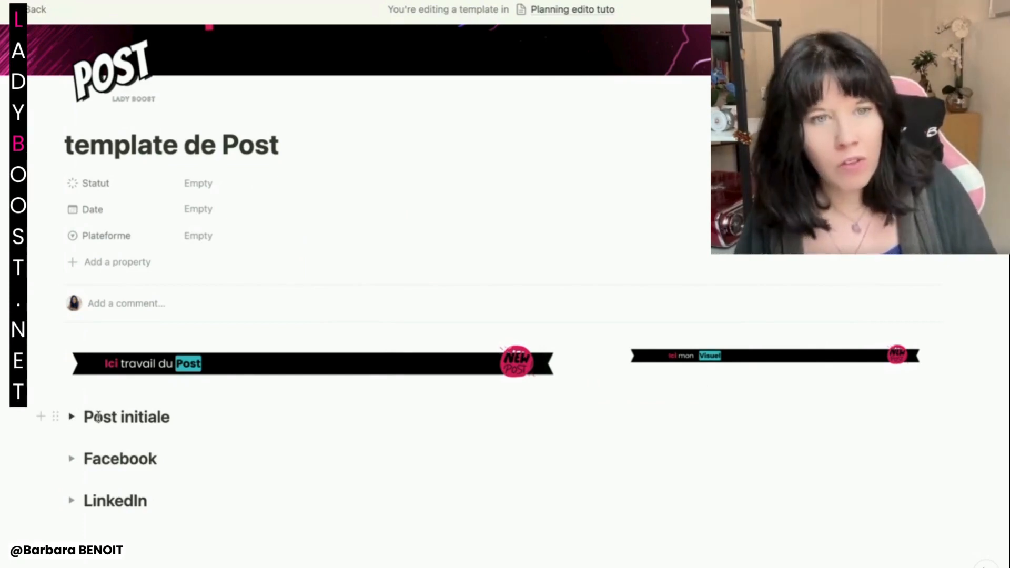
pyautogui.click(71, 461)
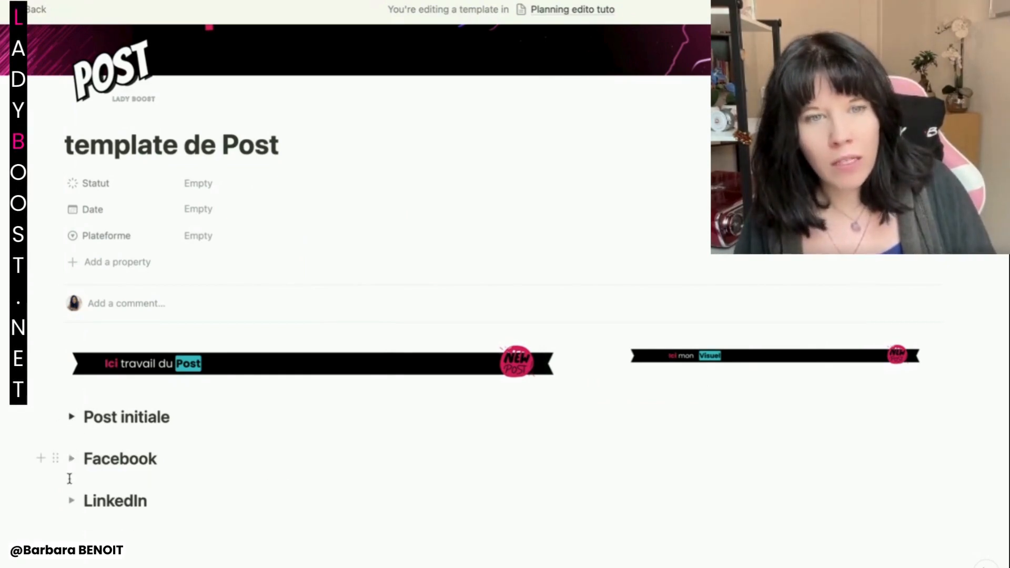
pyautogui.click(71, 501)
pyautogui.click(71, 500)
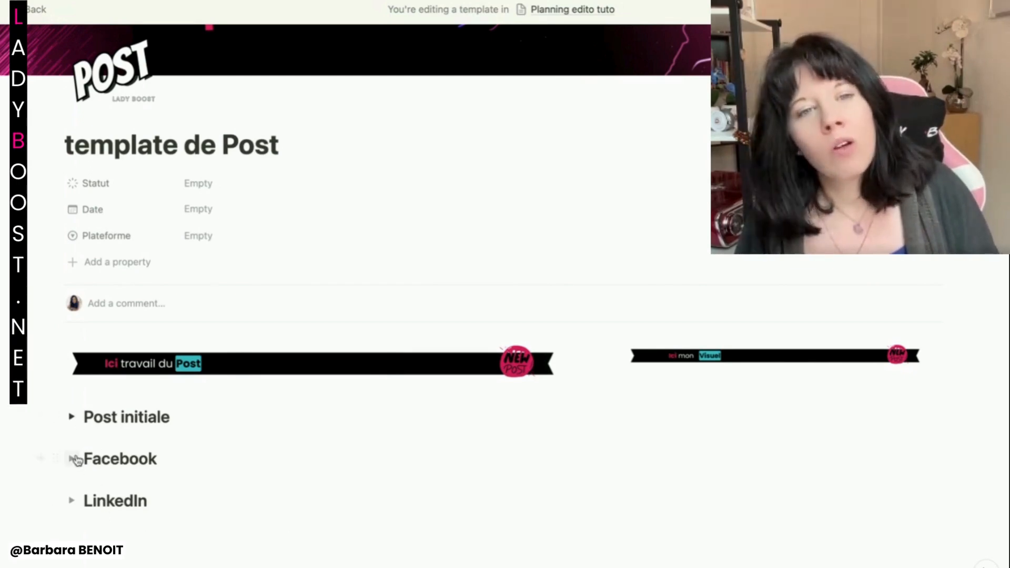
# Step: Give the toggle headings background colors: orange for "Post initiale", brown for "Facebook" and green for "LinkedIn"
pyautogui.click(55, 417)
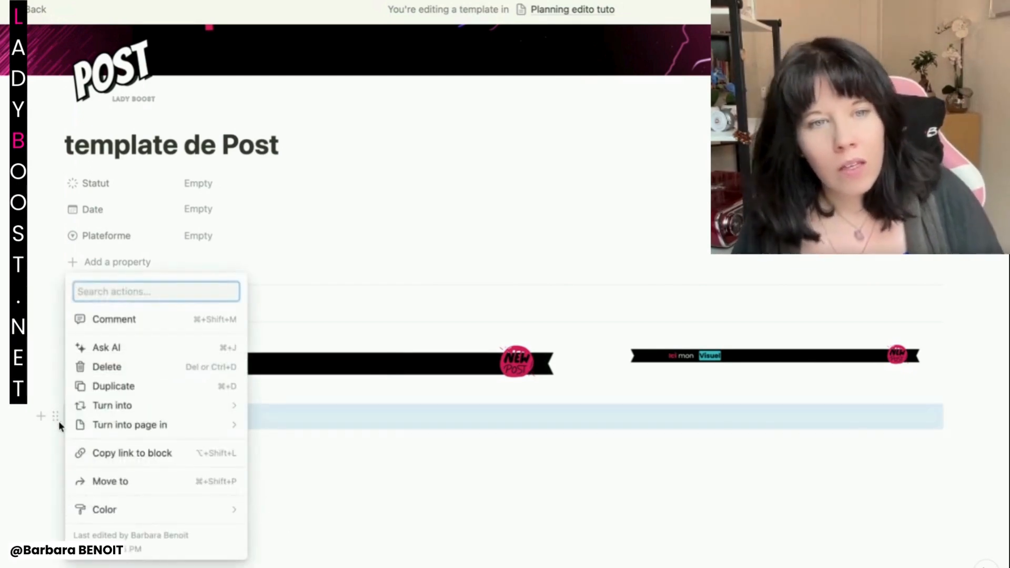
pyautogui.moveTo(105, 510)
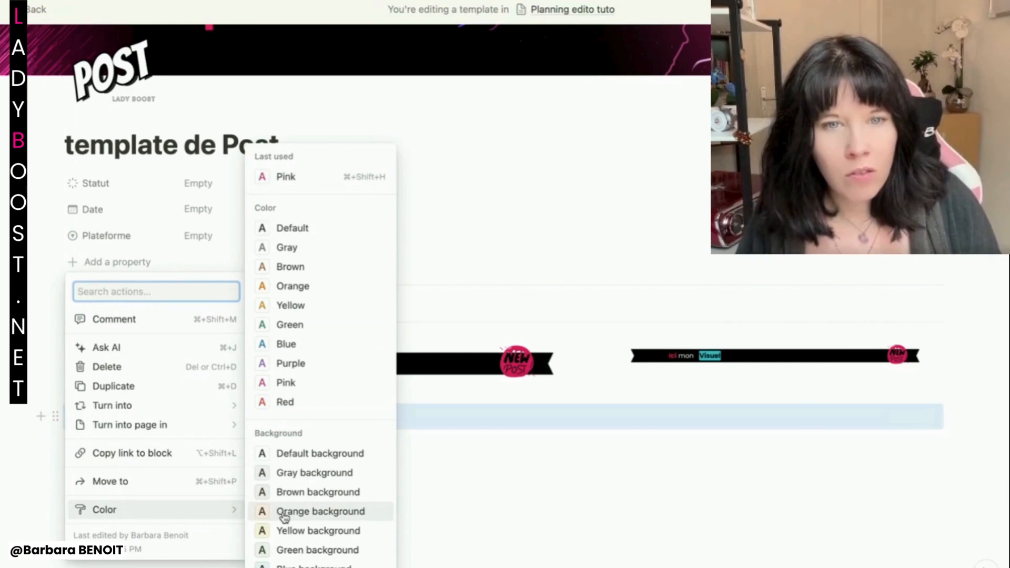
pyautogui.click(285, 513)
pyautogui.click(55, 458)
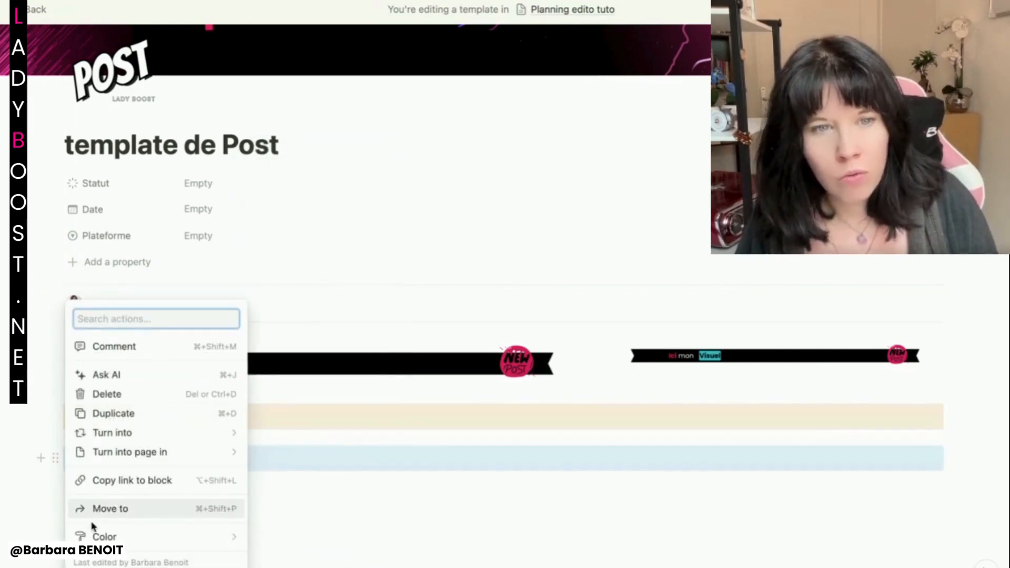
pyautogui.moveTo(203, 536)
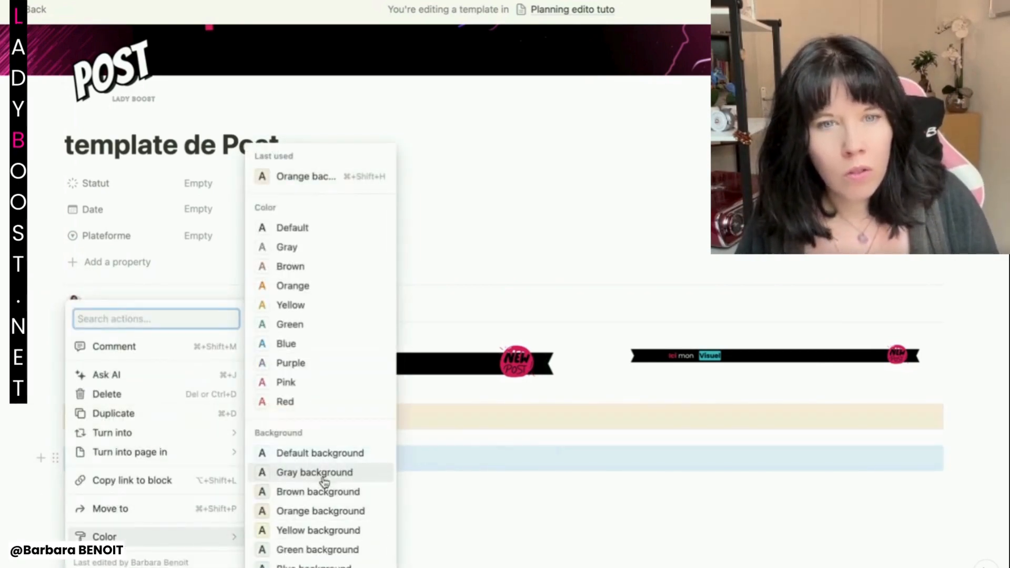
pyautogui.click(326, 491)
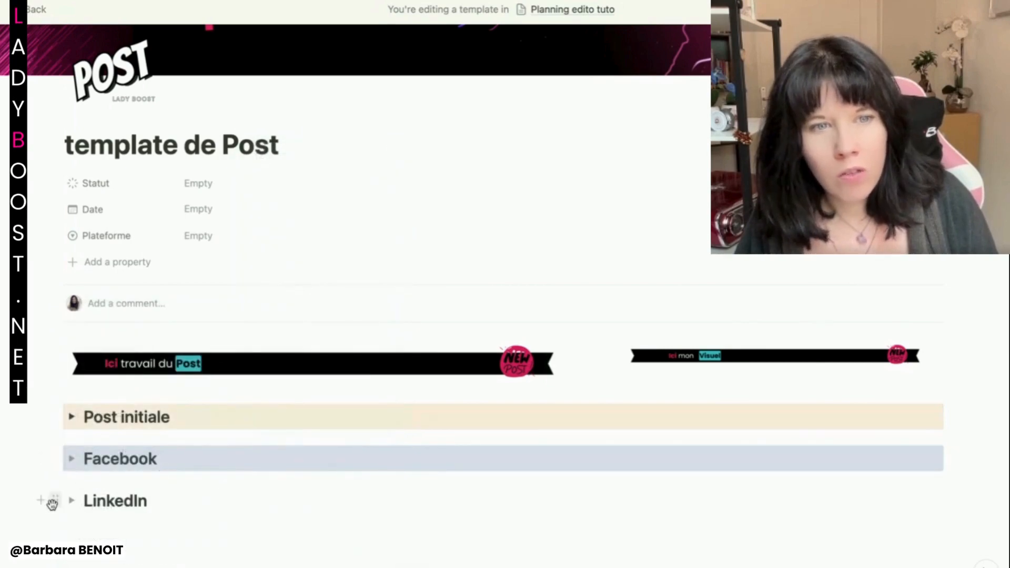
pyautogui.click(54, 499)
pyautogui.moveTo(169, 529)
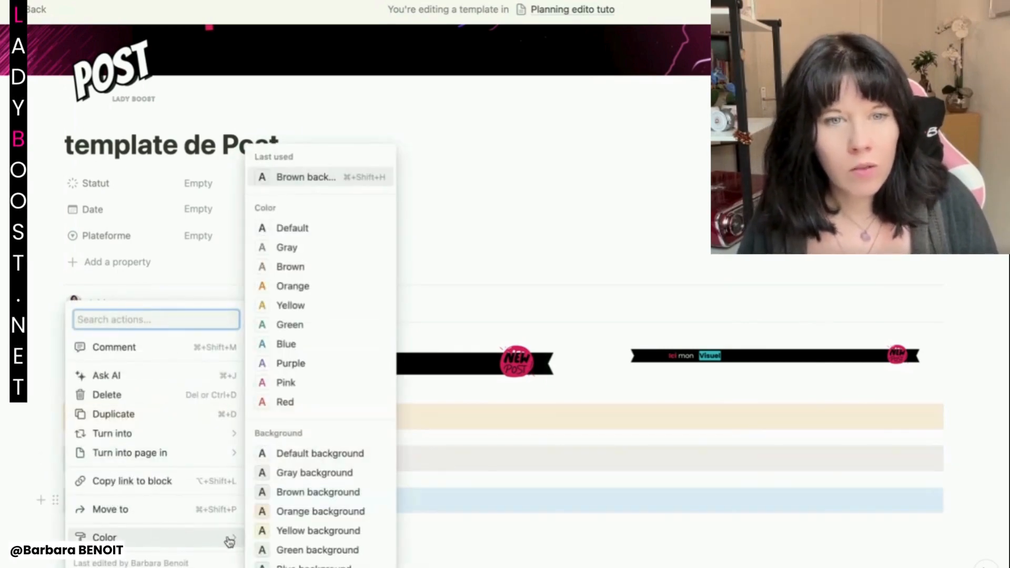
pyautogui.click(295, 549)
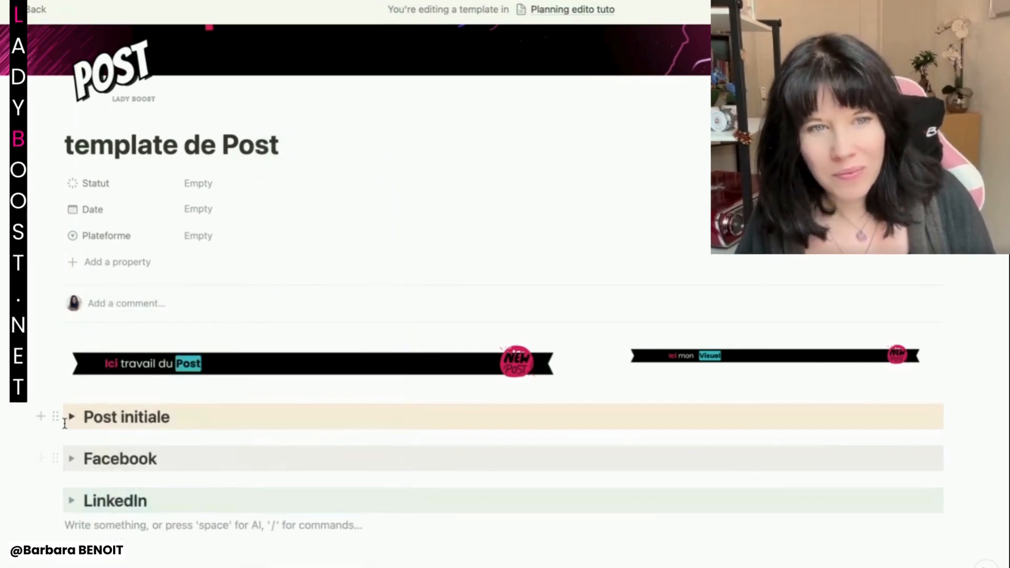
# Step: Fill the "Post initiale" toggle with the sample lines "defrhjk,n", "ewsrgdxhtcfjyg", "eswfdgrxcfhjv" and "b", and collapse it
pyautogui.click(71, 417)
pyautogui.click(121, 441)
pyautogui.write('defrhjk,')
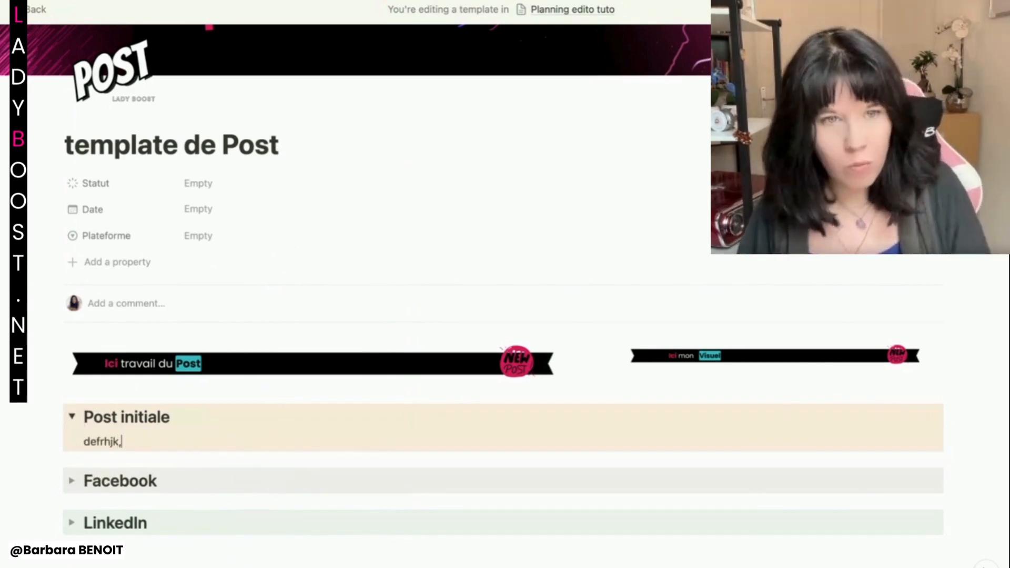
pyautogui.write('n')
pyautogui.press('Return')
pyautogui.write('ewsrgdxhtcfjyg')
pyautogui.press('Return')
pyautogui.write('eswfdgrxcfhjv')
pyautogui.press('Return')
pyautogui.write('b')
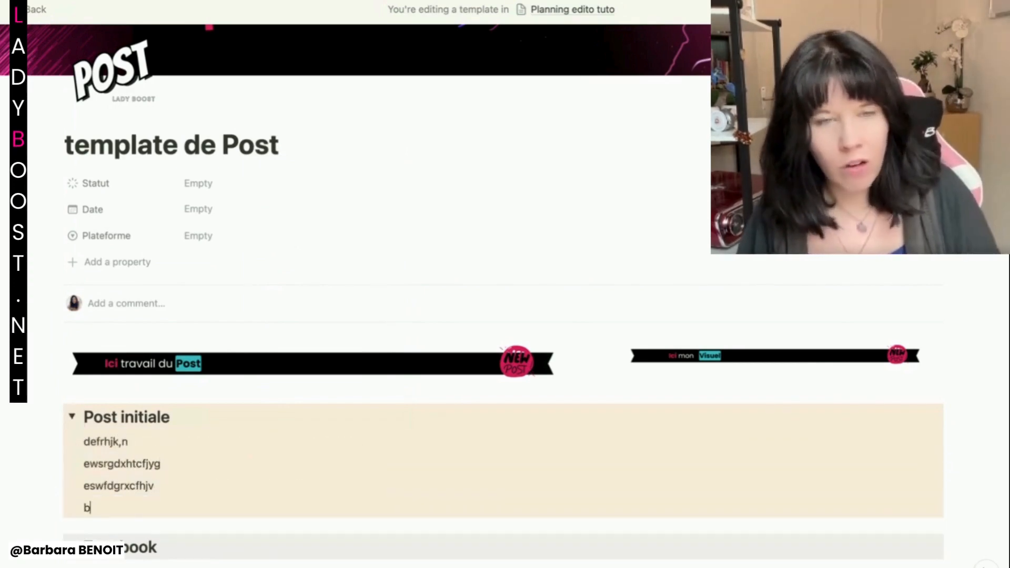
pyautogui.scroll(-3, 313, 355)
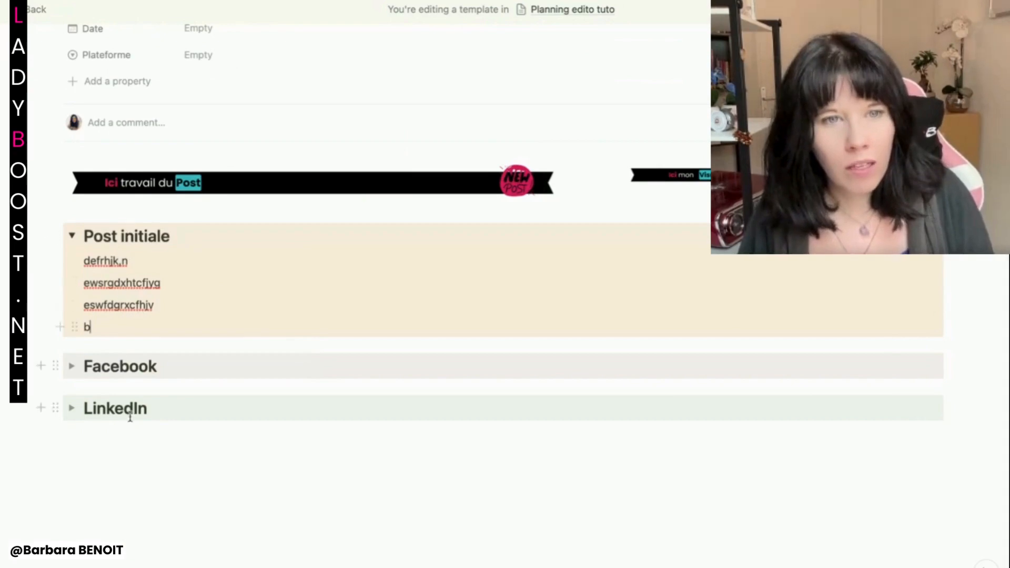
pyautogui.click(70, 235)
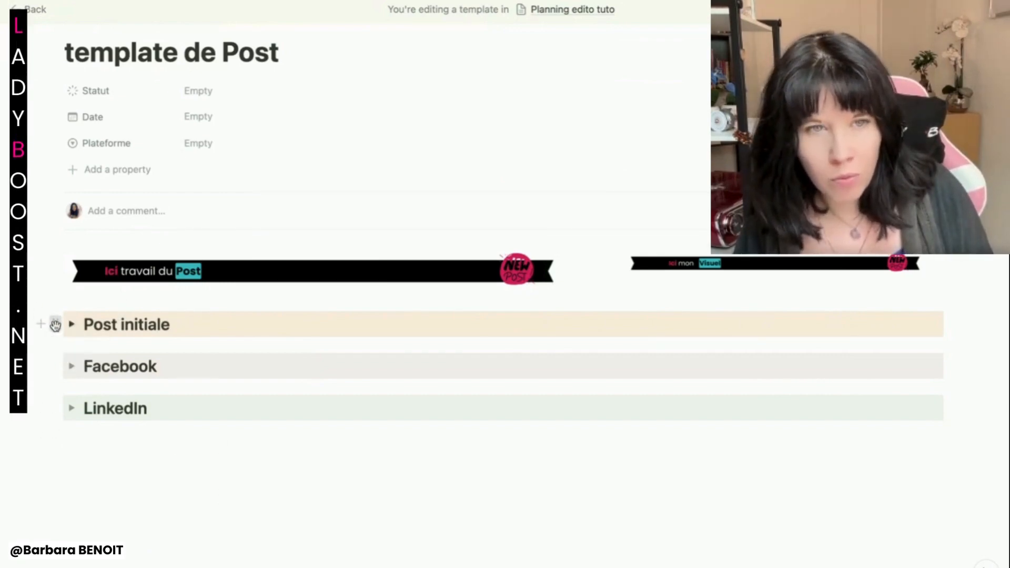
# Step: Move the "Post initiale", "Facebook" and "LinkedIn" toggles into the first column under its banner, keeping that order
pyautogui.moveTo(56, 323); pyautogui.dragTo(90, 290)
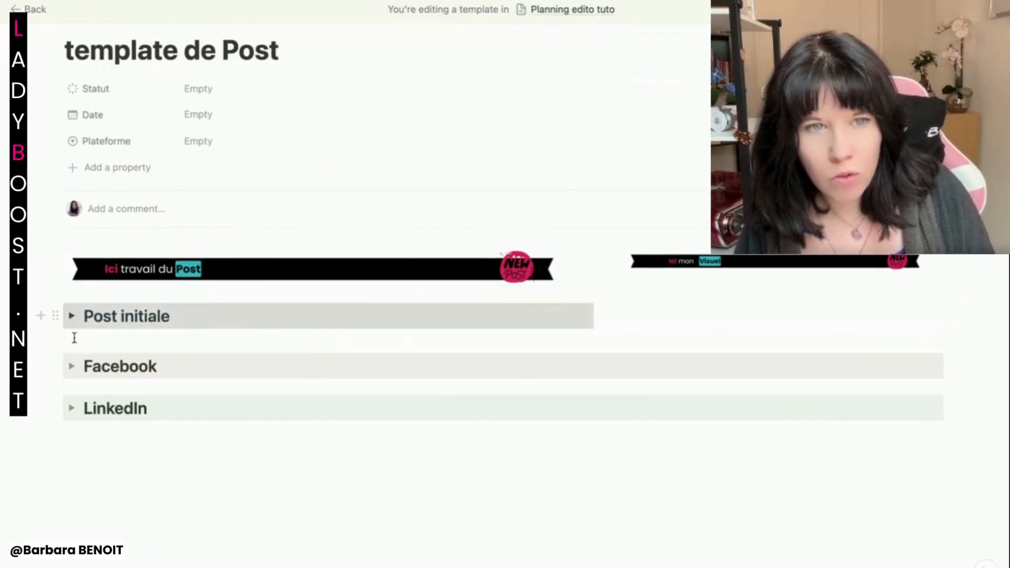
pyautogui.moveTo(52, 366); pyautogui.dragTo(63, 331)
pyautogui.moveTo(54, 408); pyautogui.dragTo(68, 379)
pyautogui.click(263, 445)
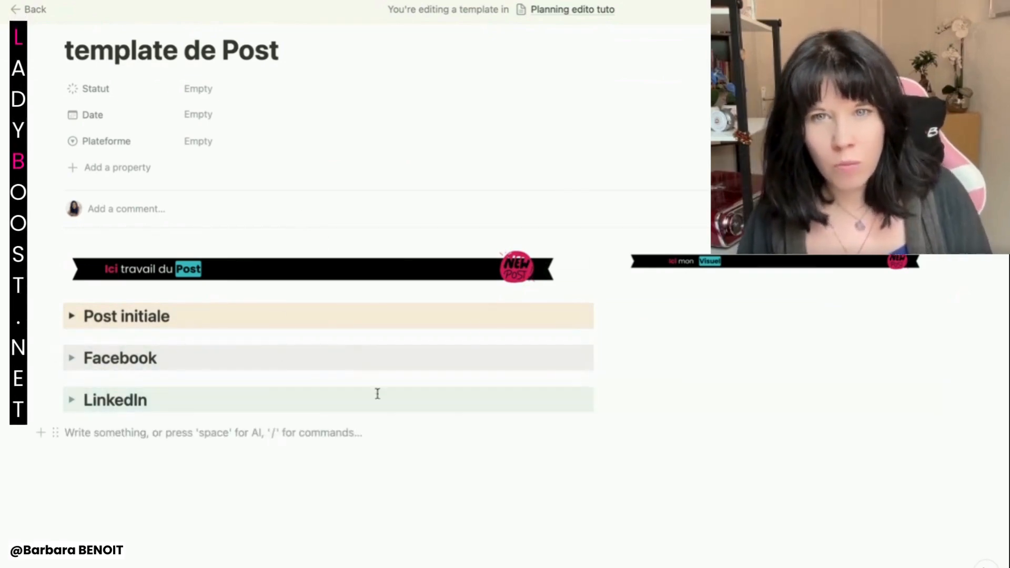
# Step: Insert an empty image placeholder block under the banner in the second column, without uploading a file
pyautogui.click(670, 308)
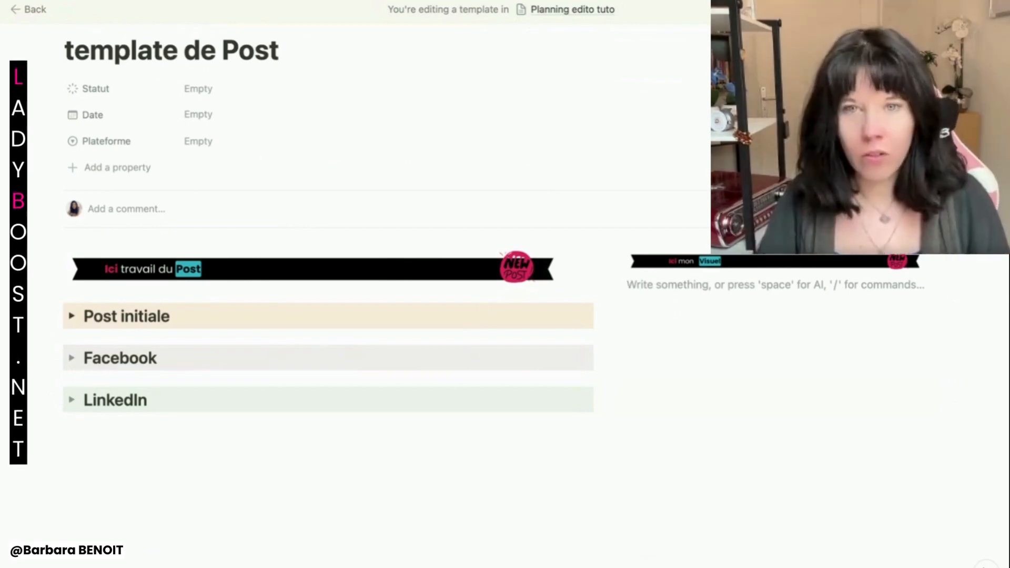
pyautogui.write('/ima')
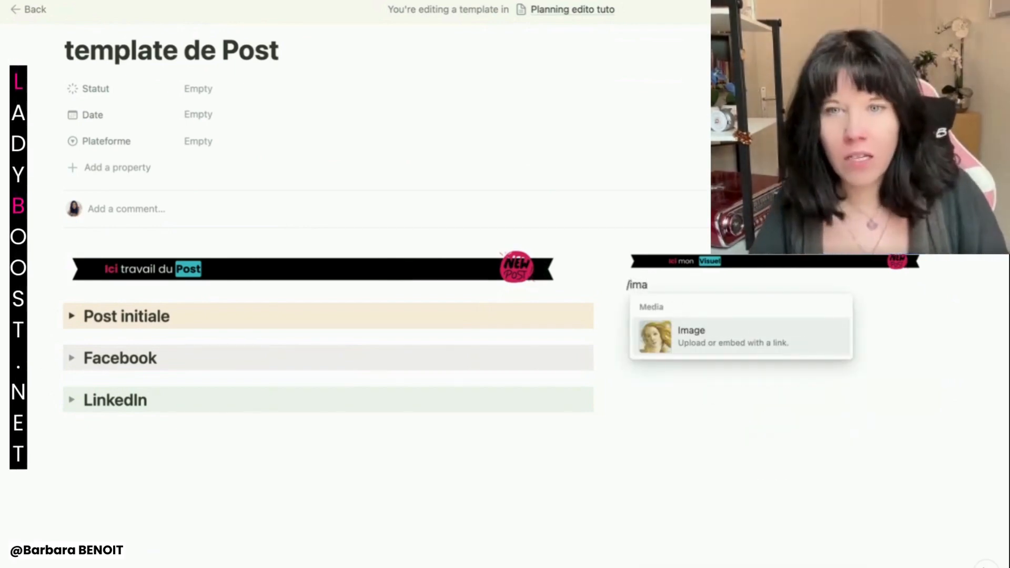
pyautogui.click(692, 343)
pyautogui.click(720, 405)
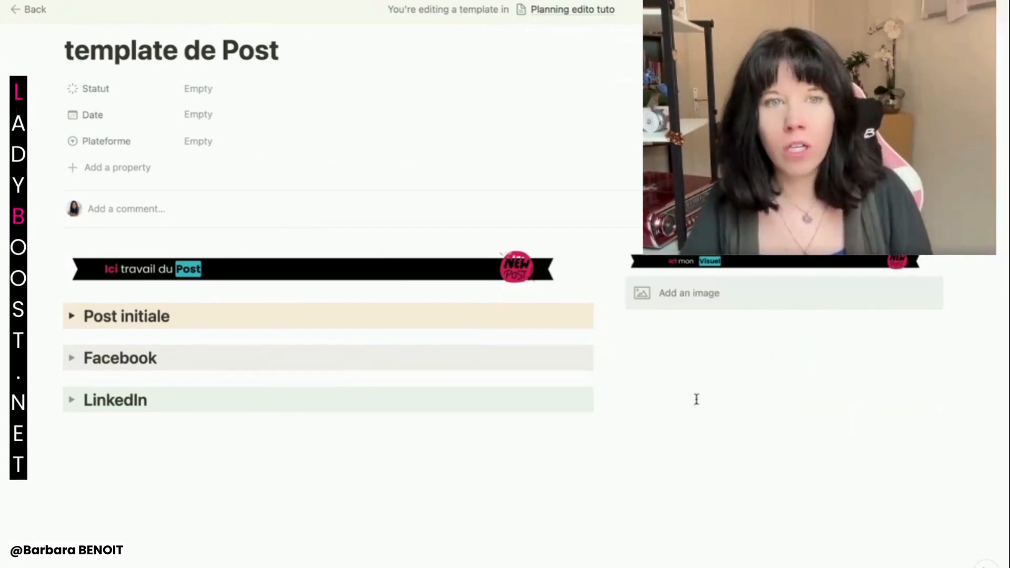
pyautogui.click(728, 292)
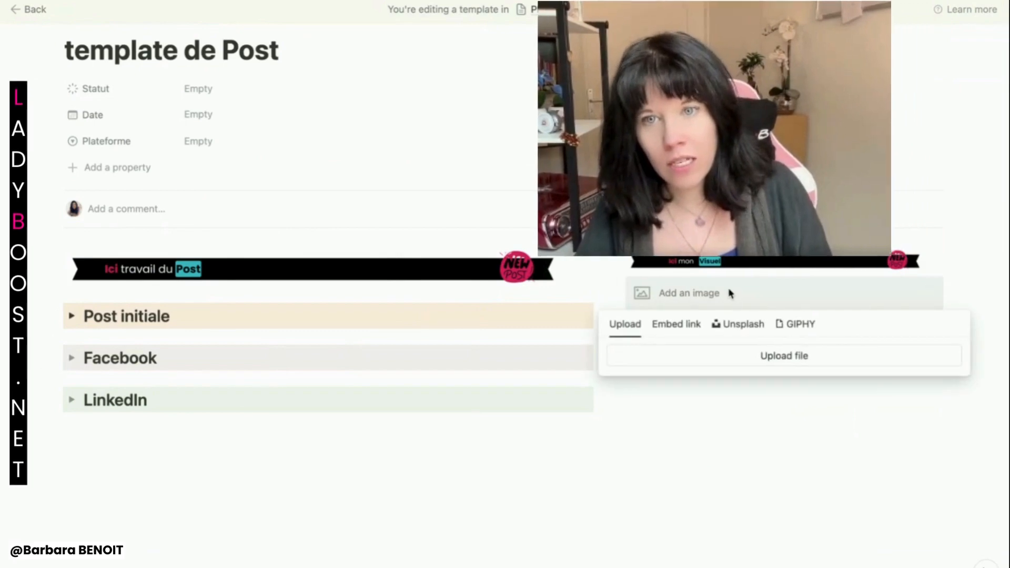
pyautogui.click(737, 397)
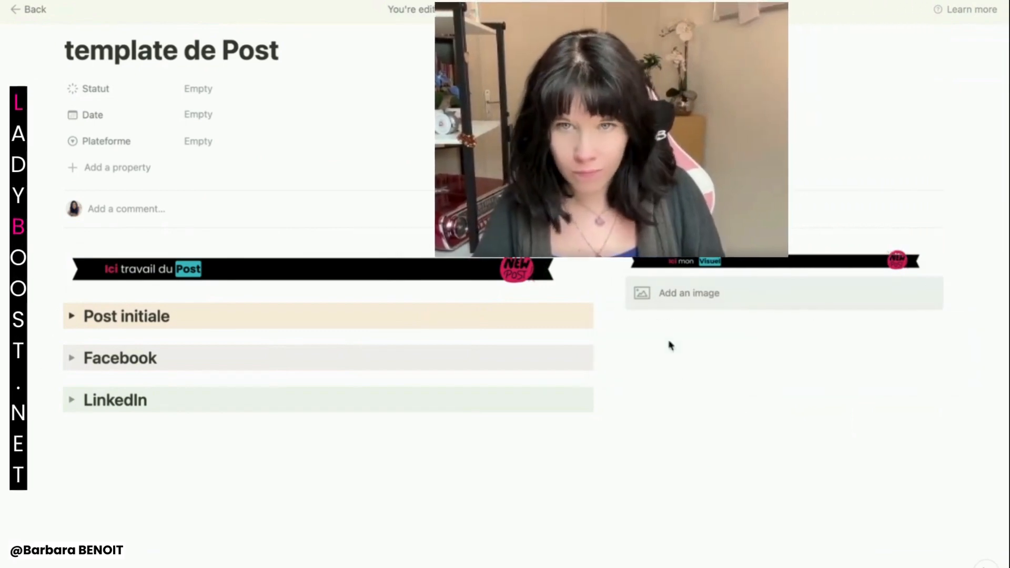
# Step: Insert the to-do.png banner from the Tuto Notion folder below the image placeholder in the second column
pyautogui.click(669, 341)
pyautogui.press('Return')
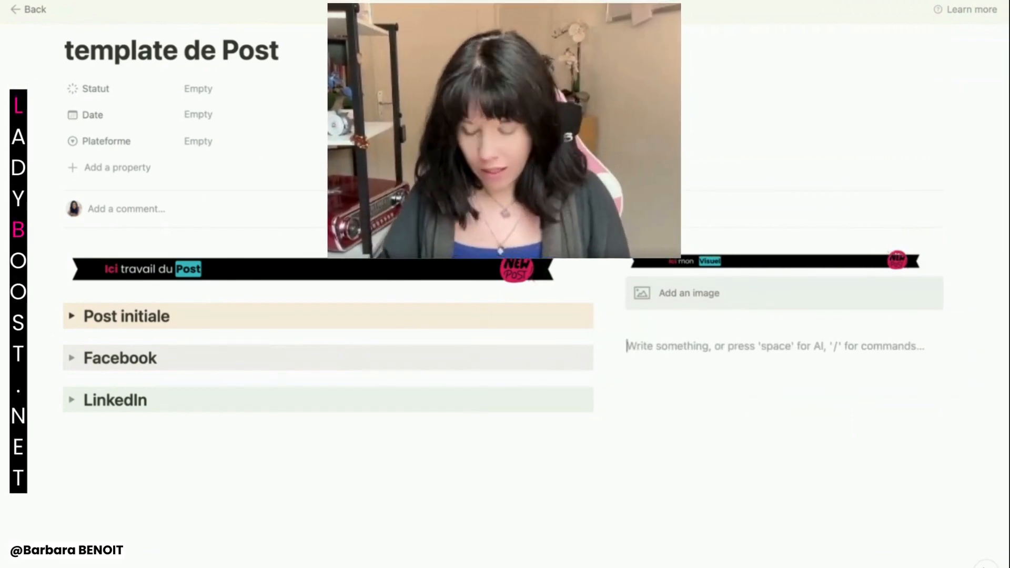
pyautogui.write('/')
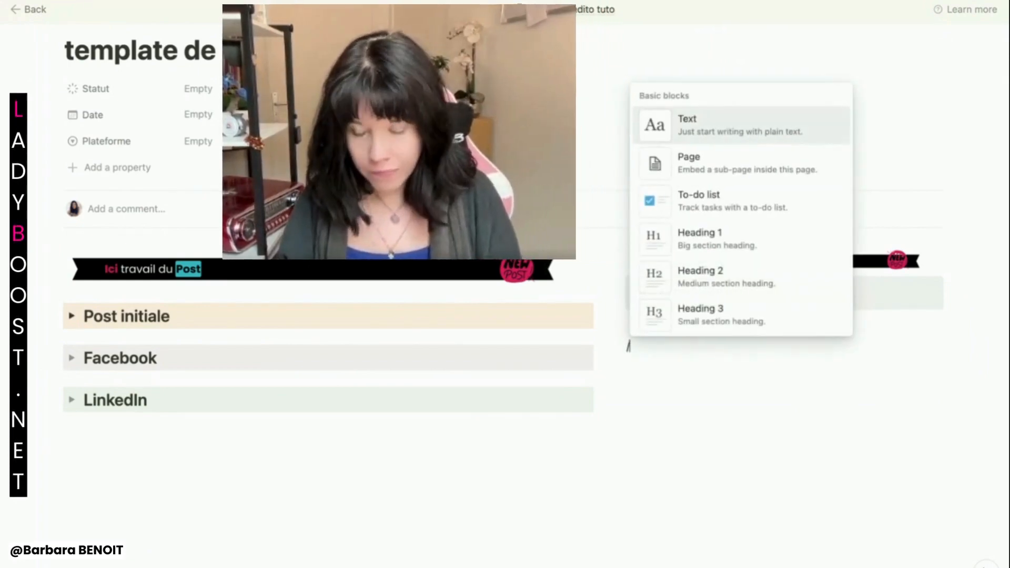
pyautogui.write('ima')
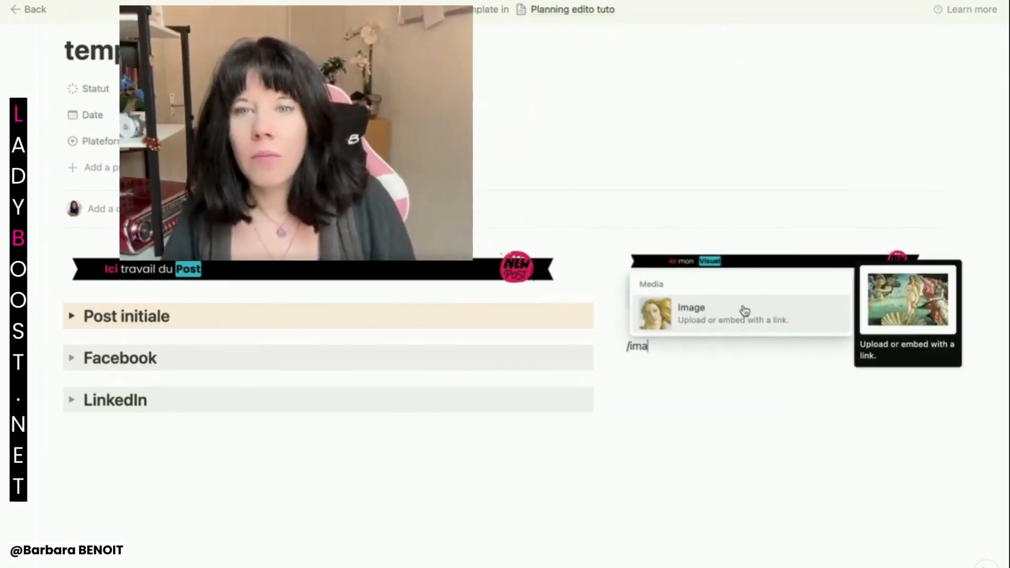
pyautogui.click(747, 312)
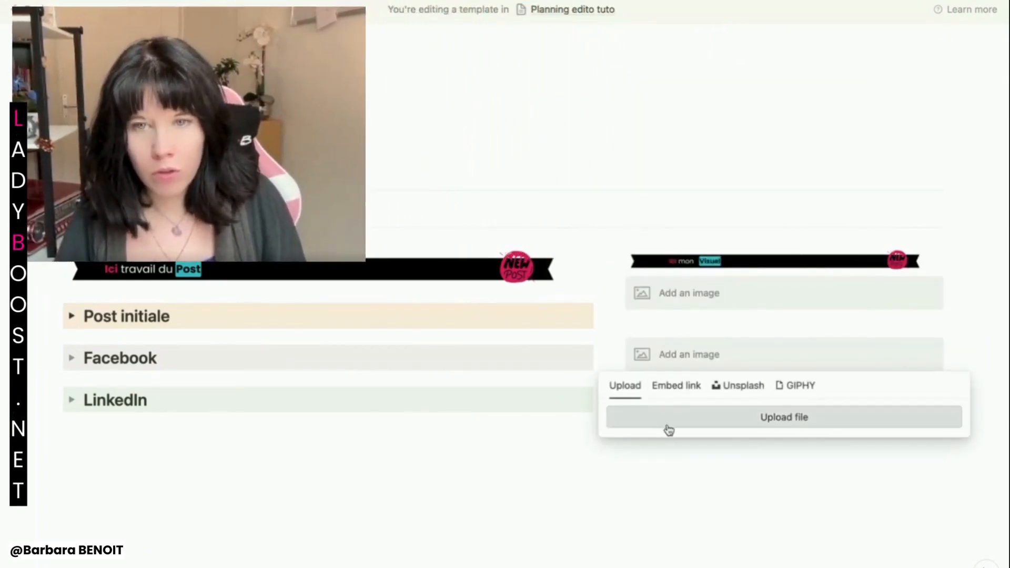
pyautogui.click(668, 428)
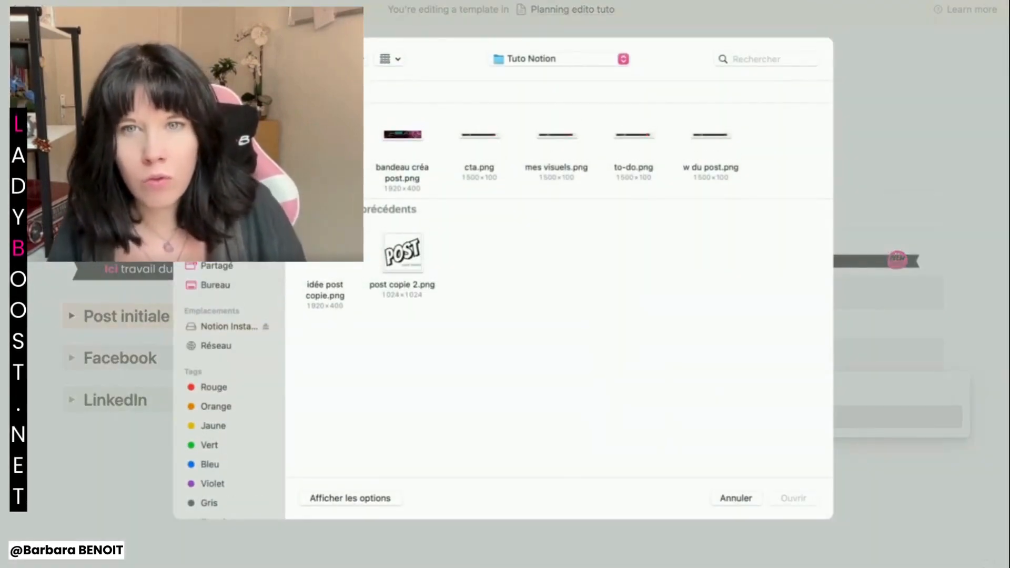
pyautogui.click(645, 140)
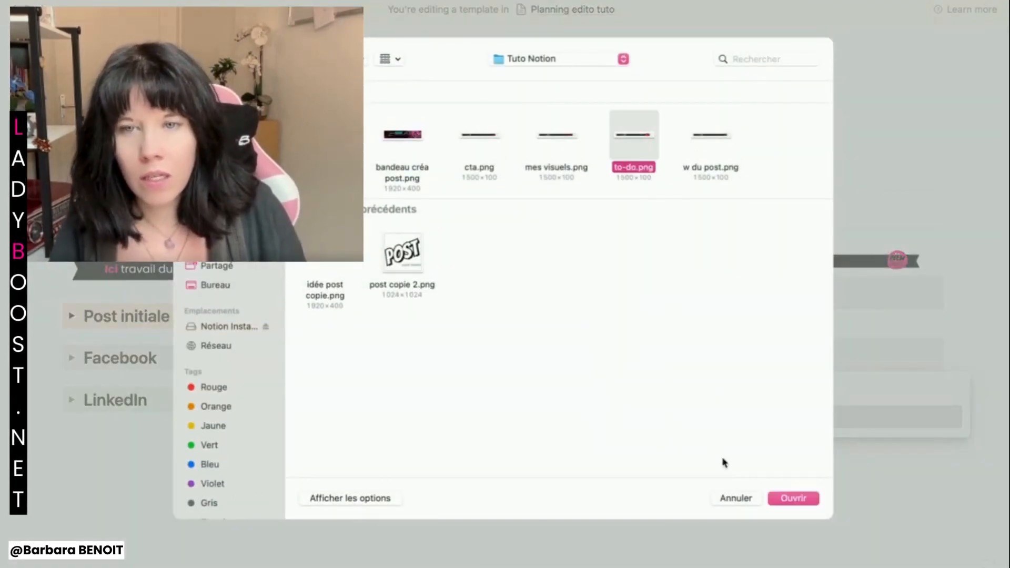
pyautogui.click(793, 498)
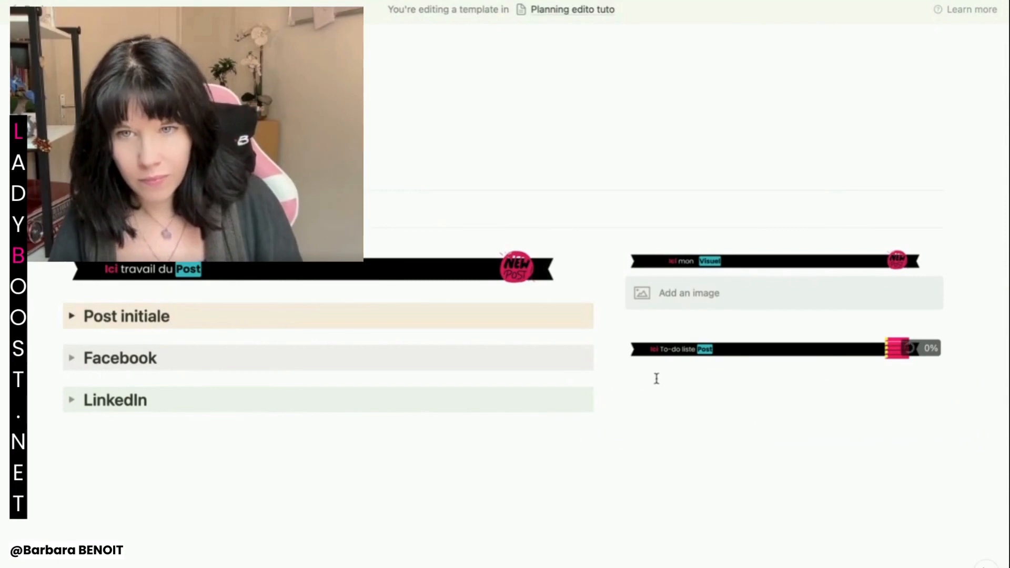
# Step: Start a to-do list under the "To-do liste Post" banner with "idée de base" as its first item
pyautogui.click(657, 379)
pyautogui.write('/')
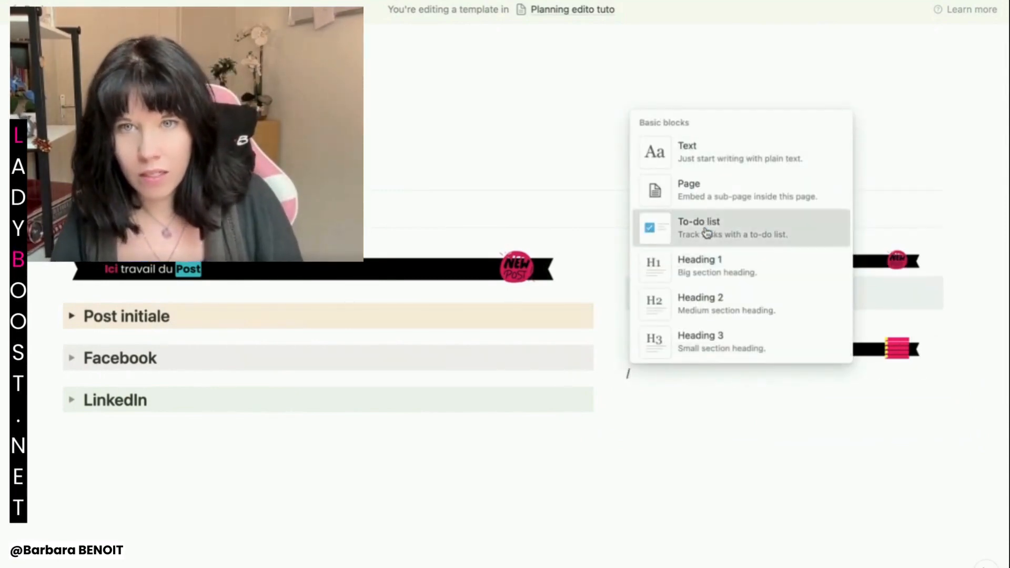
pyautogui.click(705, 227)
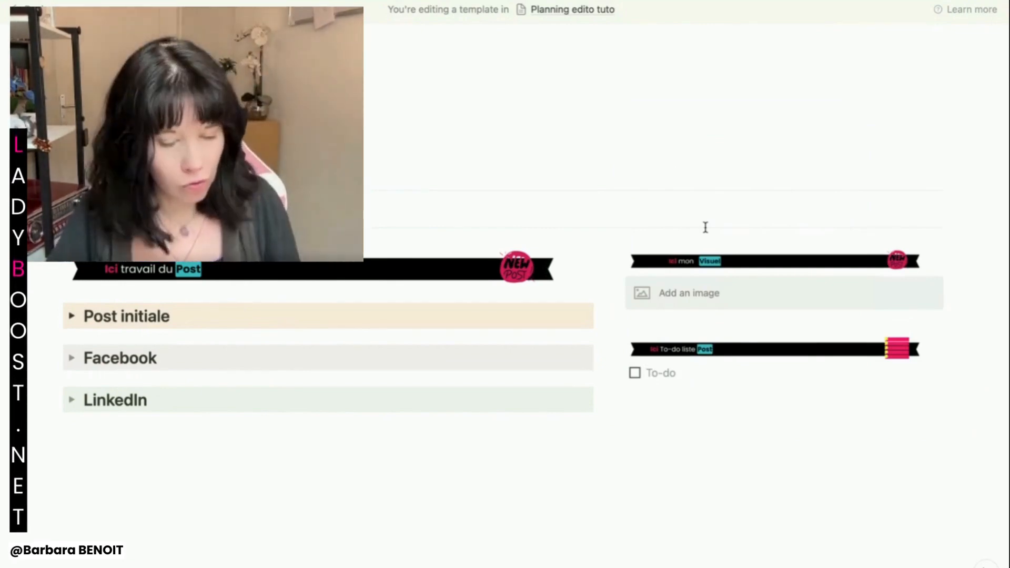
pyautogui.write('idée de b')
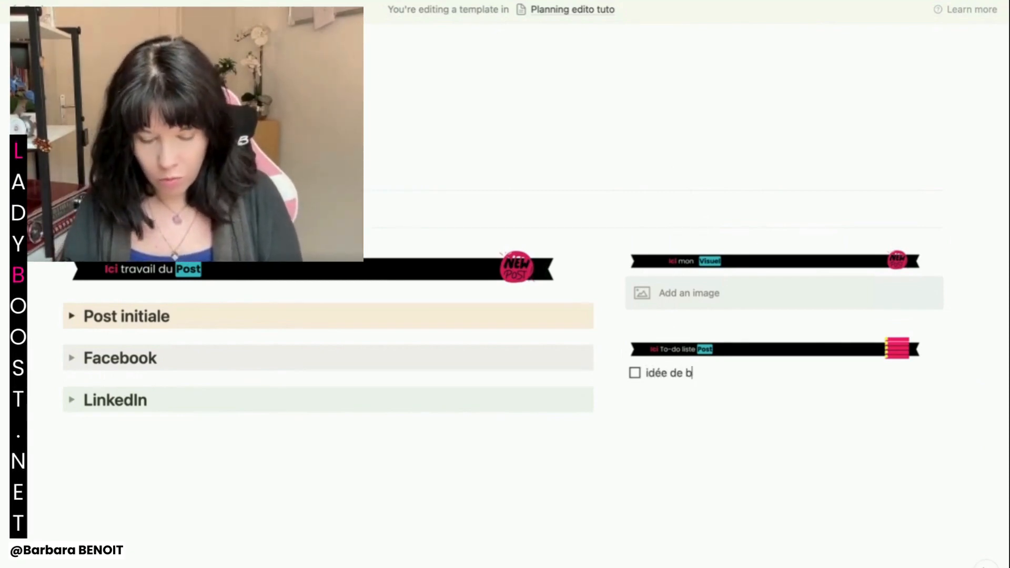
pyautogui.write('ase')
pyautogui.press('Return')
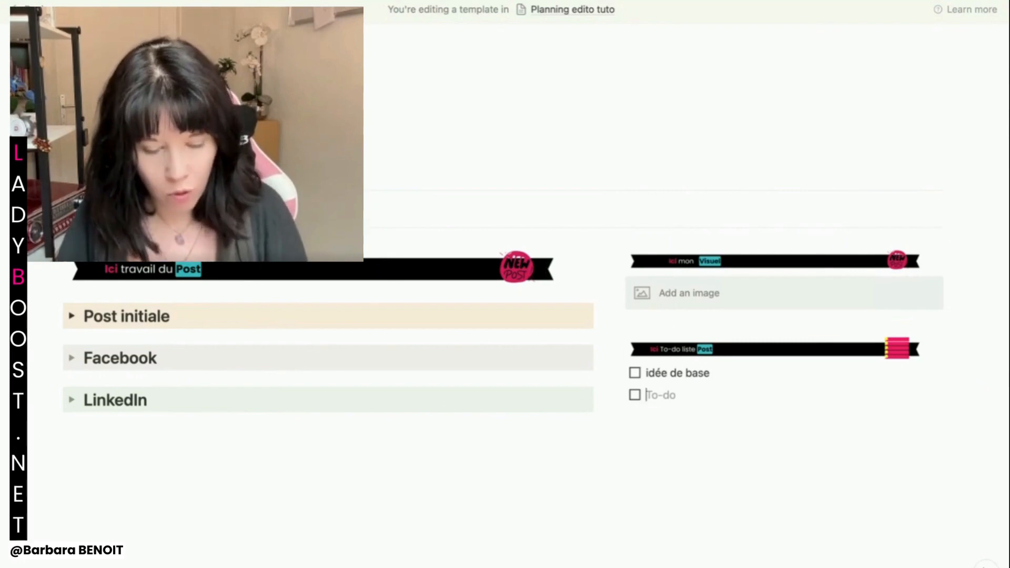
# Step: Add the to-do items "travail du post en cours", "ok Fb" and "Ok LinkedIn", and end the list
pyautogui.write('travail du post en cours')
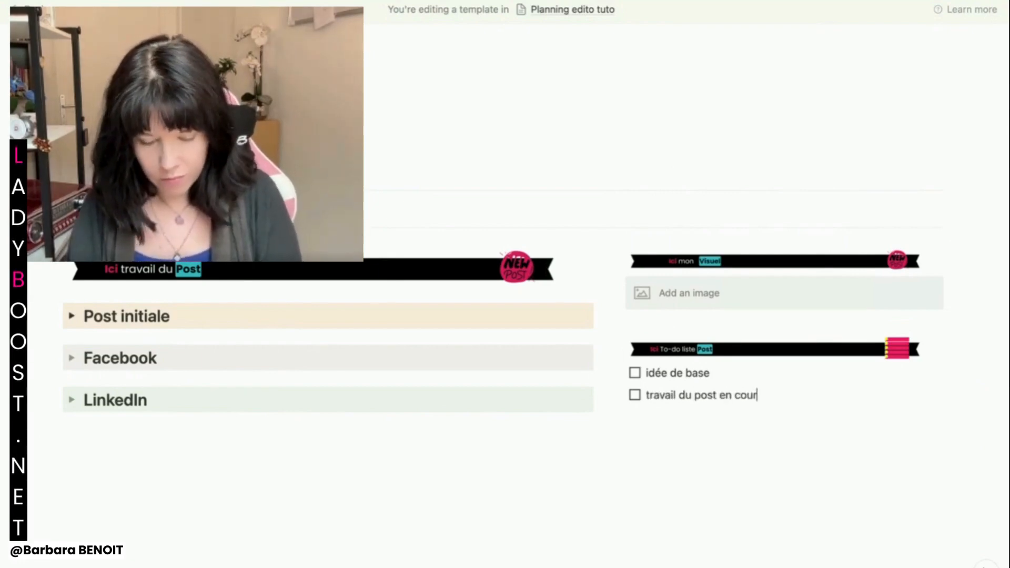
pyautogui.press('Return')
pyautogui.write('ok Fb')
pyautogui.press('Return')
pyautogui.write('Ok LinkedIn')
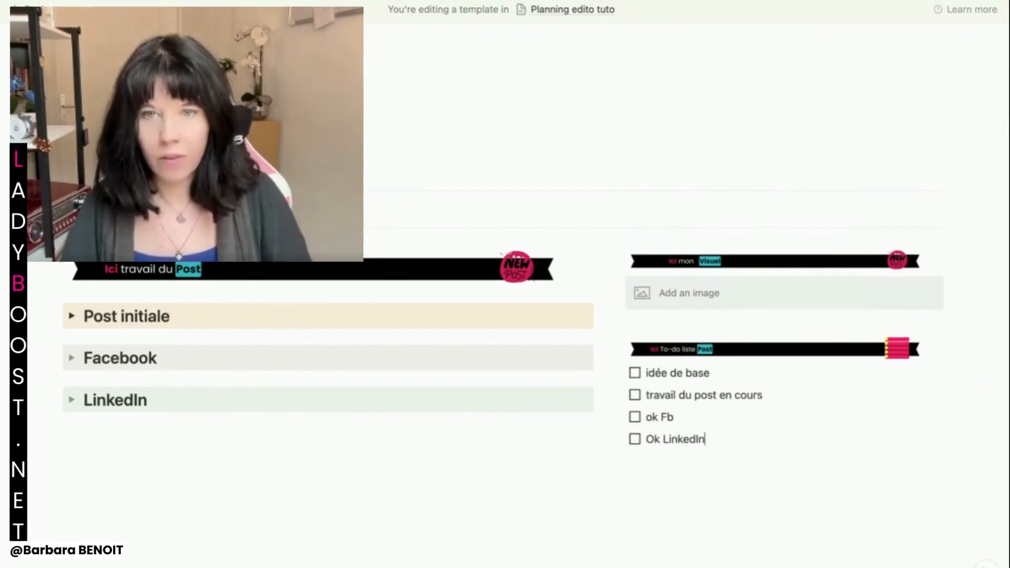
pyautogui.press('Return')
pyautogui.press('Return')
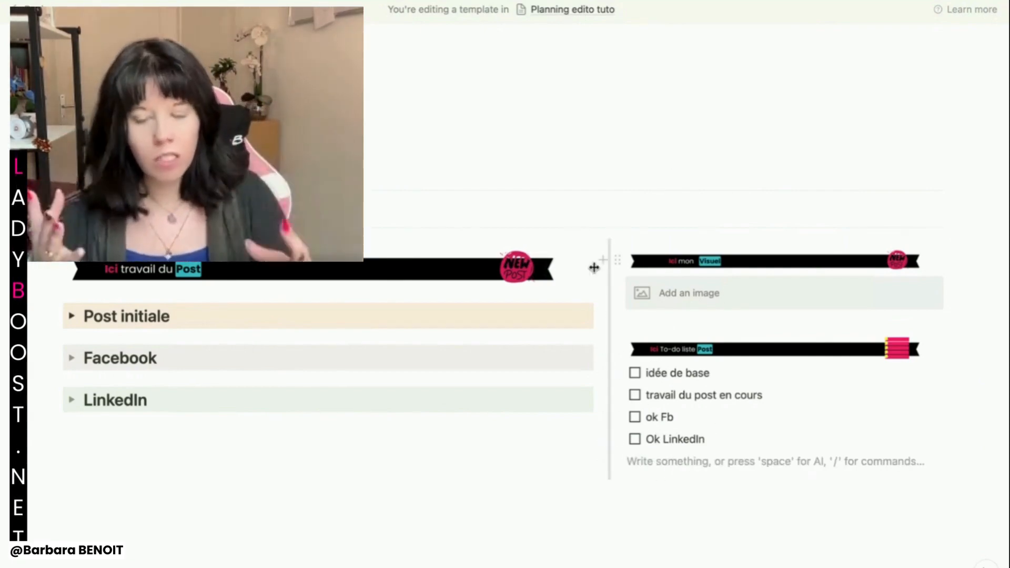
pyautogui.scroll(5, 594, 268)
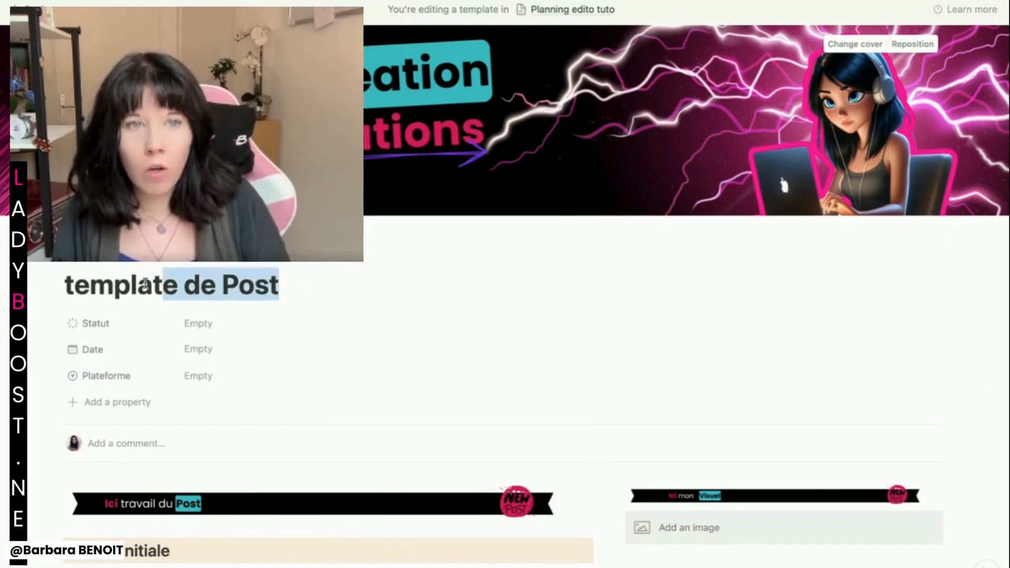
pyautogui.scroll(-5, 541, 438)
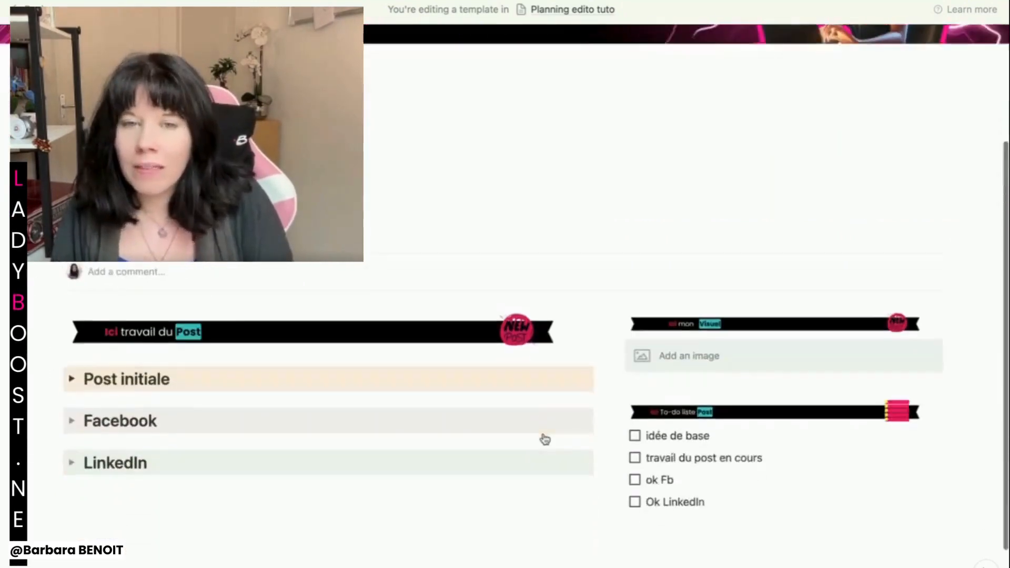
pyautogui.click(71, 281)
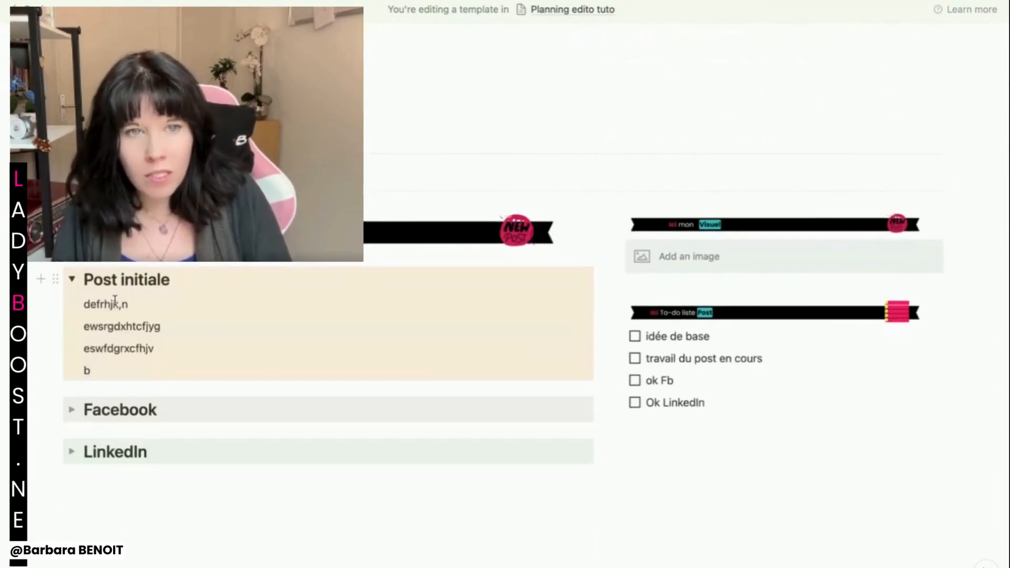
pyautogui.click(73, 278)
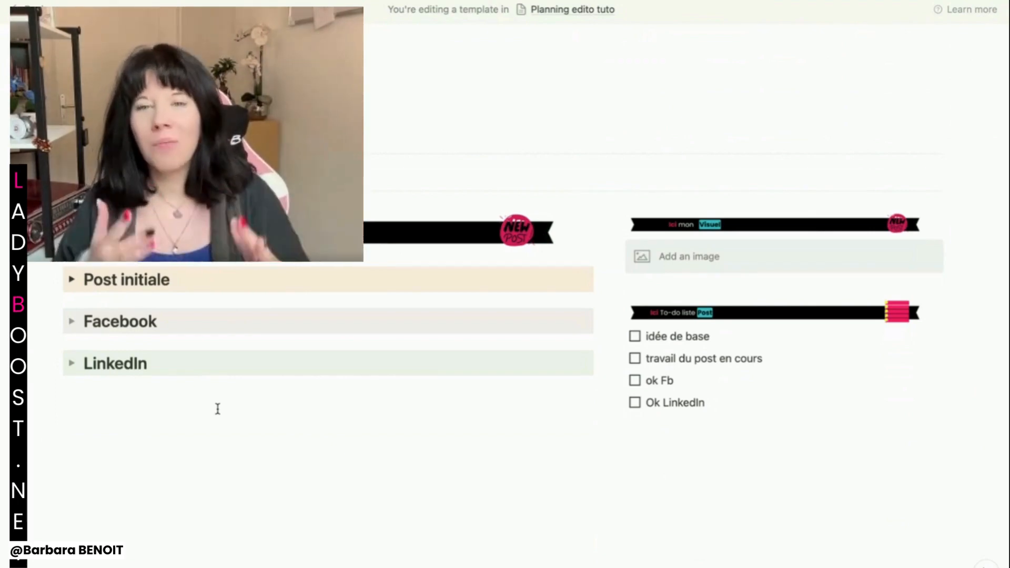
pyautogui.scroll(5, 222, 337)
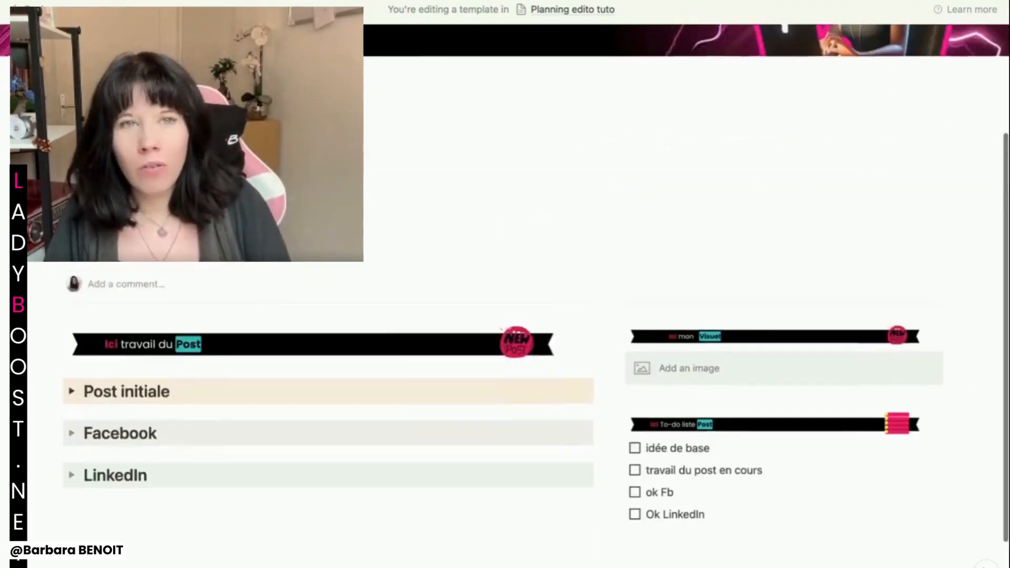
pyautogui.scroll(-5, 249, 350)
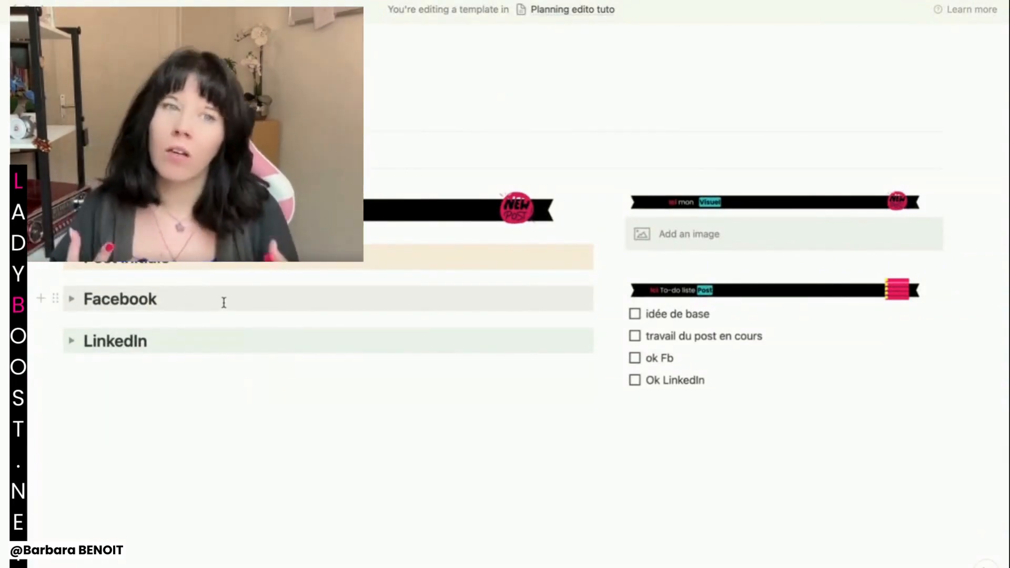
# Step: Expand the "Post initiale" toggle and check off the to-do items "idée de base" and "travail du post en cours"
pyautogui.click(70, 263)
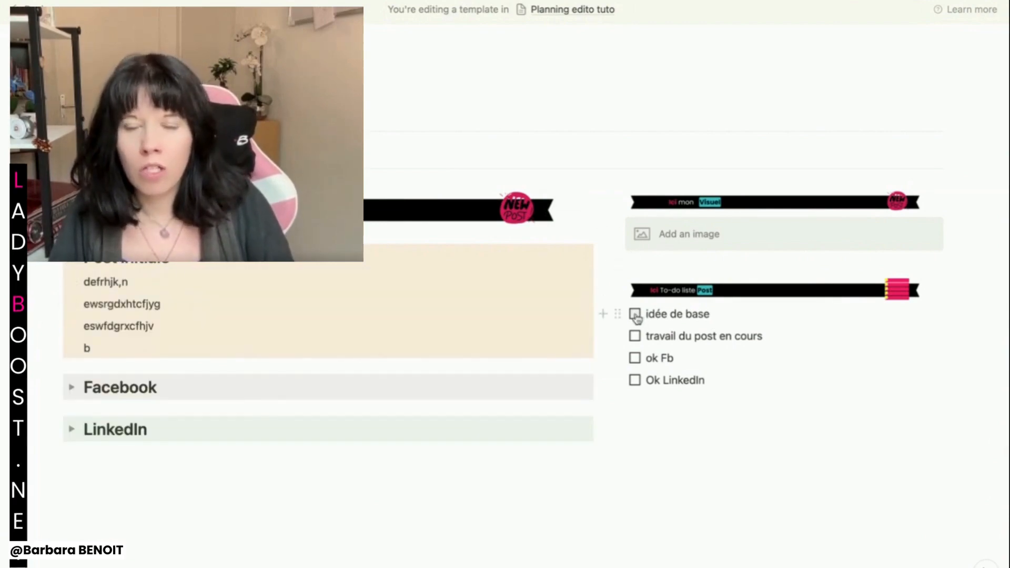
pyautogui.click(635, 314)
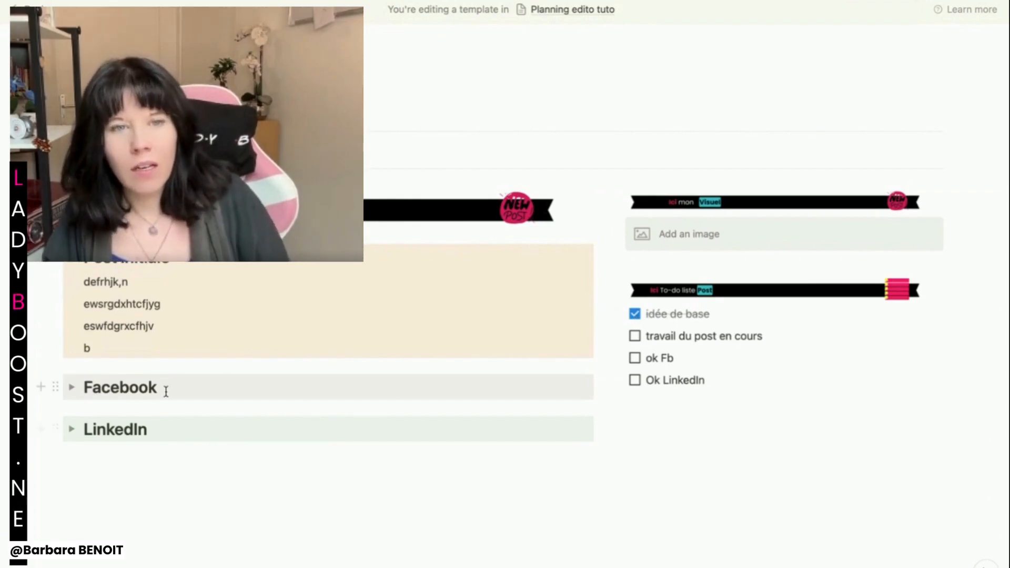
pyautogui.click(635, 381)
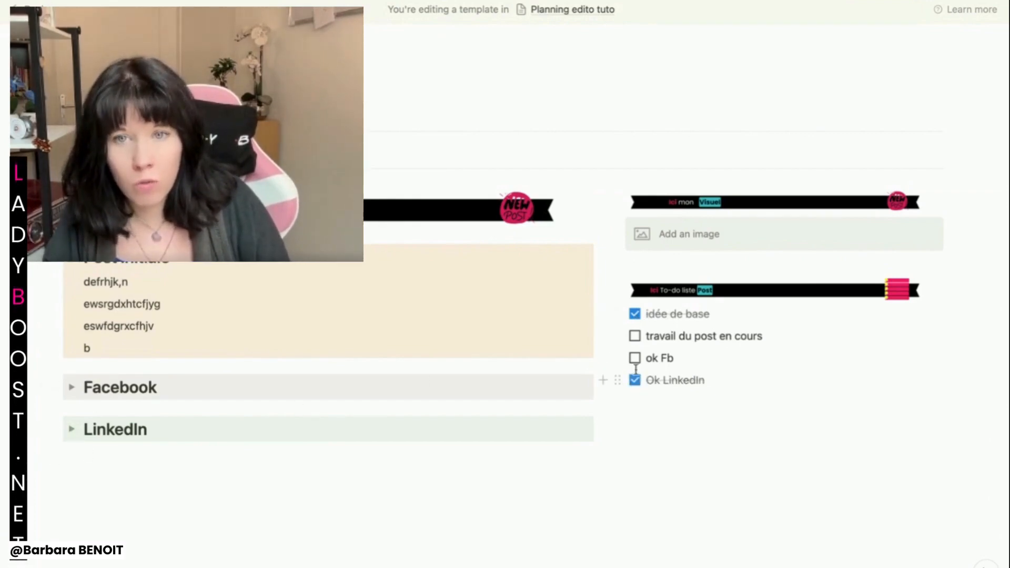
pyautogui.click(636, 381)
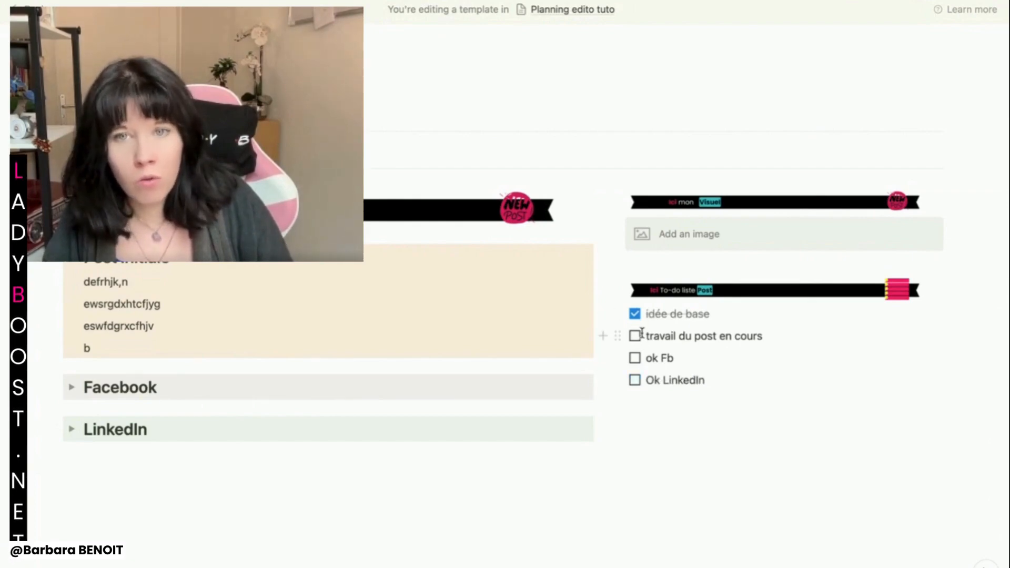
pyautogui.click(635, 337)
# Step: Leave an empty line below the to-do list and insert the "Ici mes Accroches" banner from the Tuto Notion folder
pyautogui.click(649, 405)
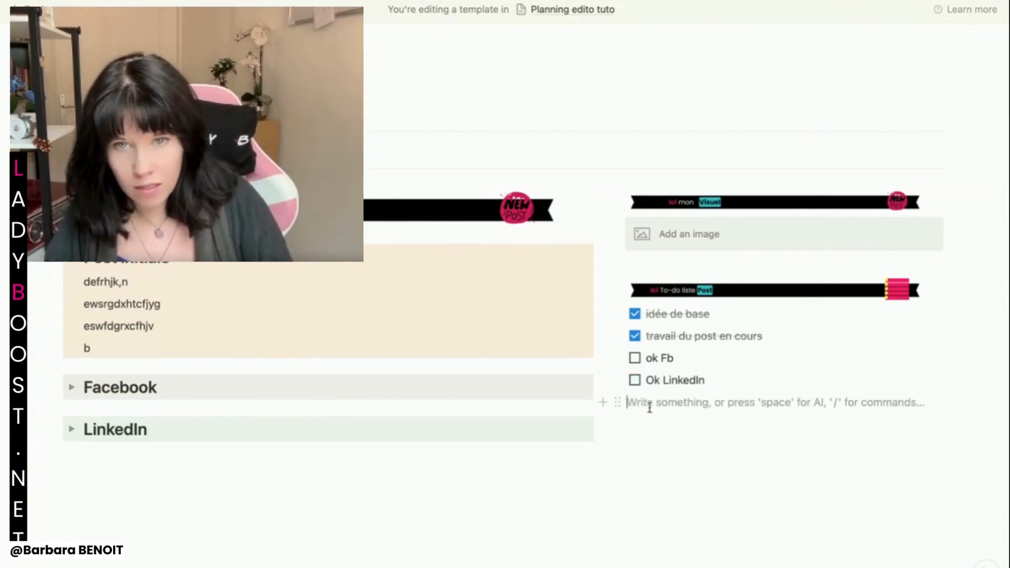
pyautogui.press('Return')
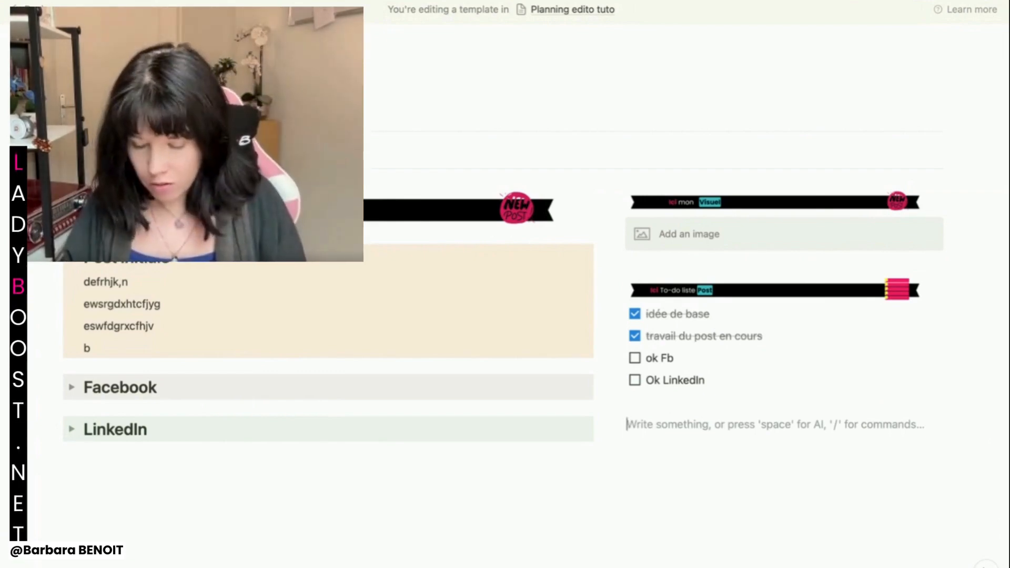
pyautogui.write('/ima')
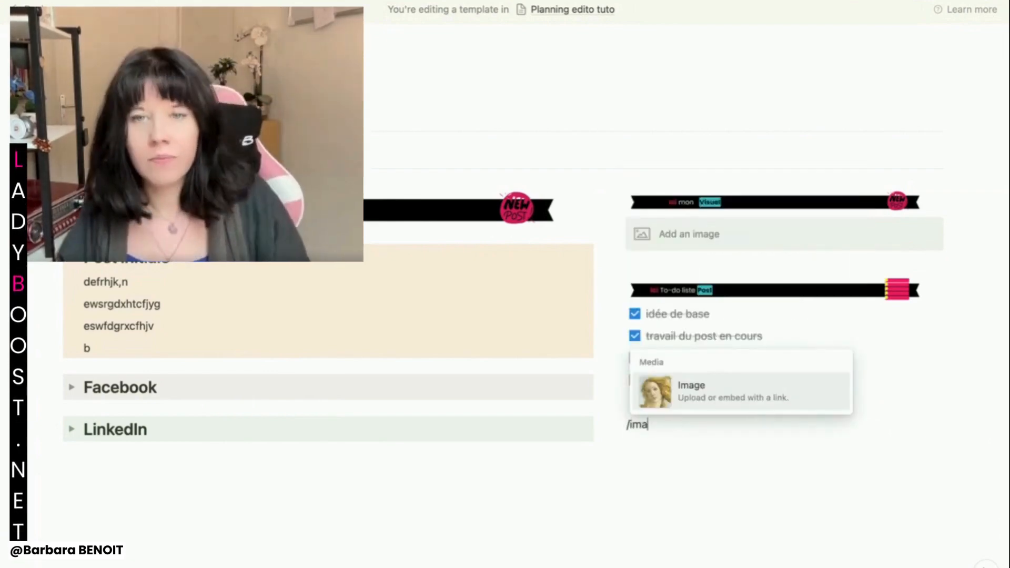
pyautogui.click(681, 384)
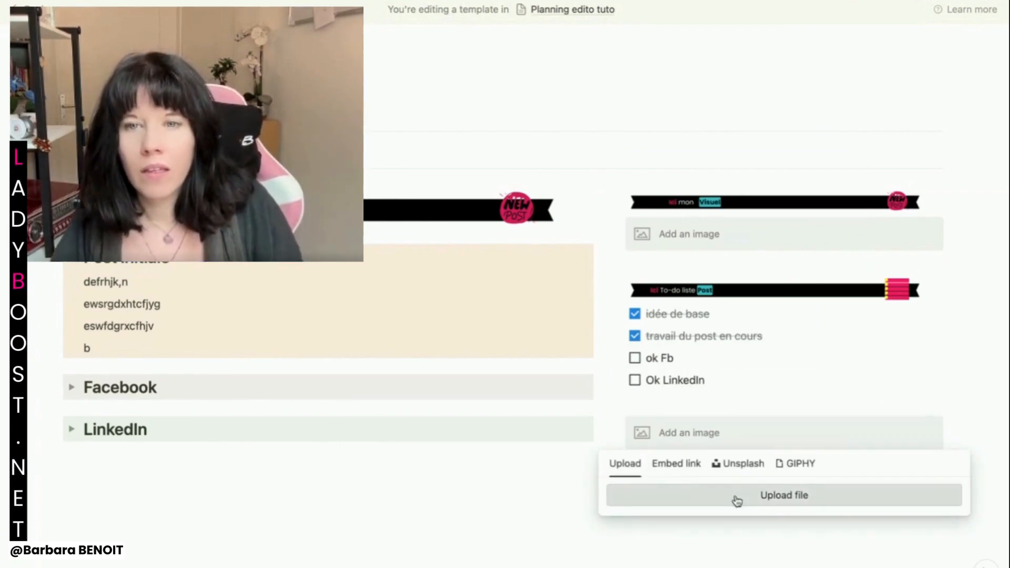
pyautogui.click(736, 497)
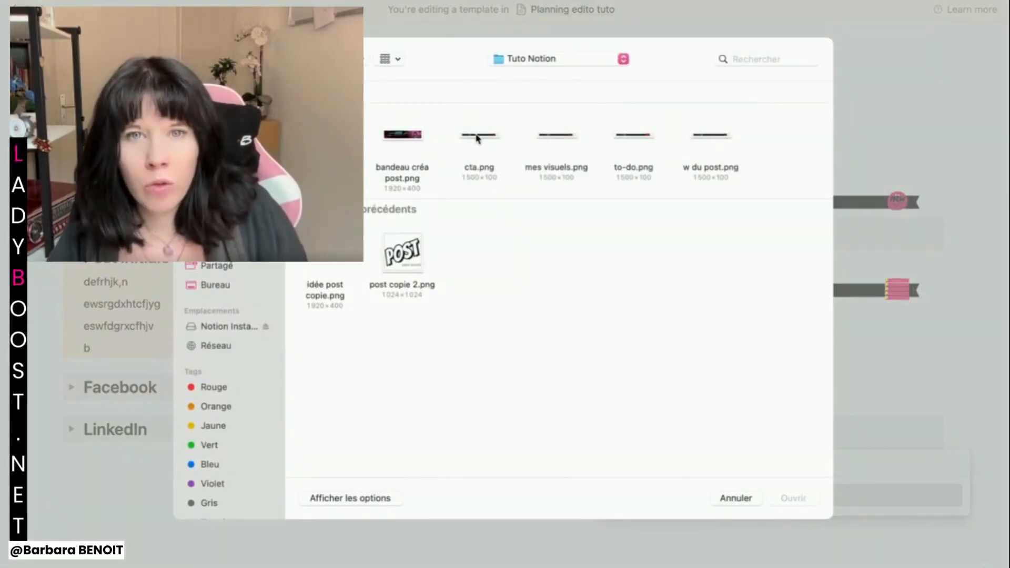
pyautogui.click(477, 135)
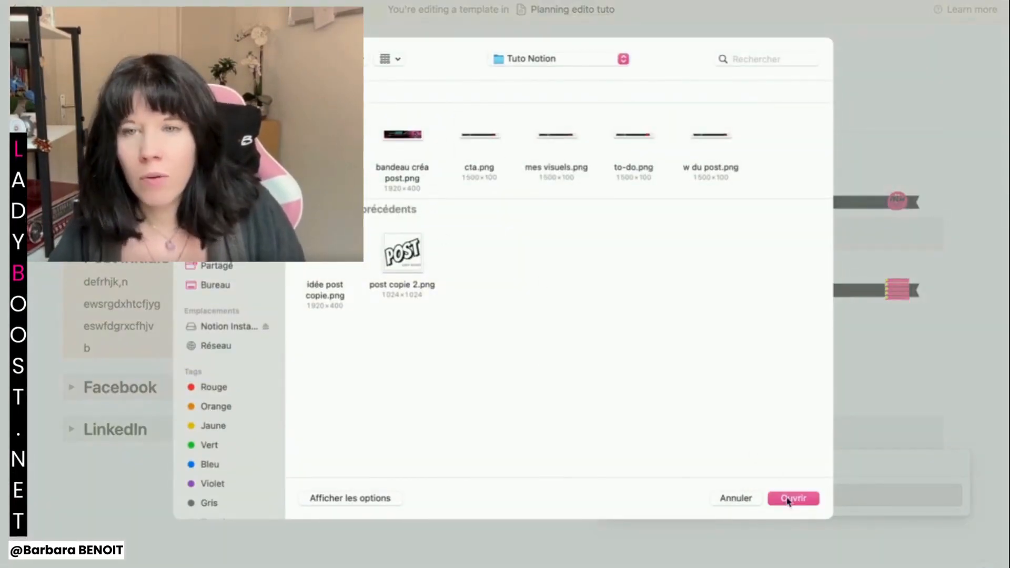
pyautogui.click(790, 499)
# Step: Review the fill-in hook phrases inside the "Sélectionner une accroches" toggle and collapse it
pyautogui.scroll(-6, 731, 314)
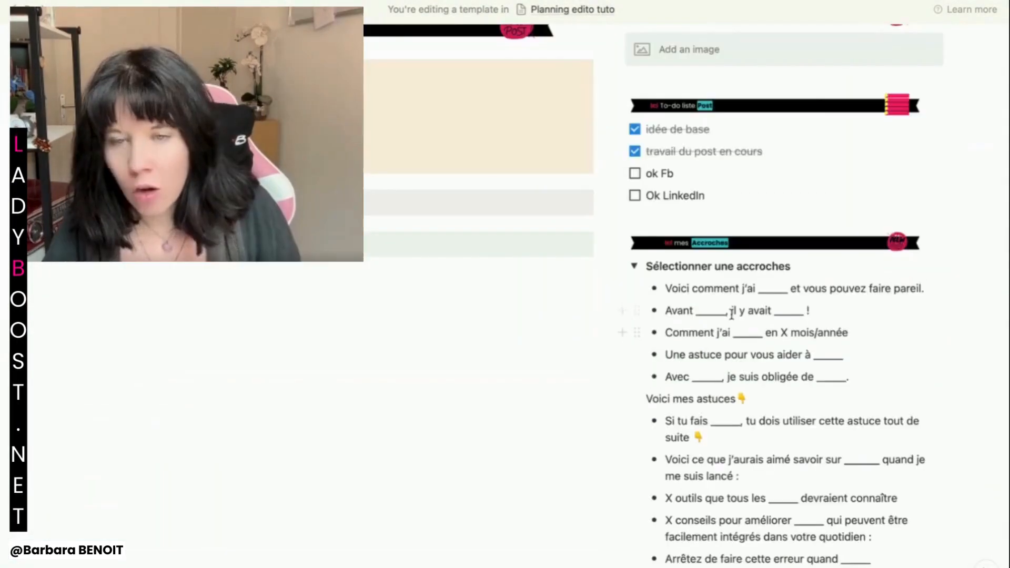
pyautogui.scroll(-9, 732, 314)
pyautogui.scroll(9, 732, 314)
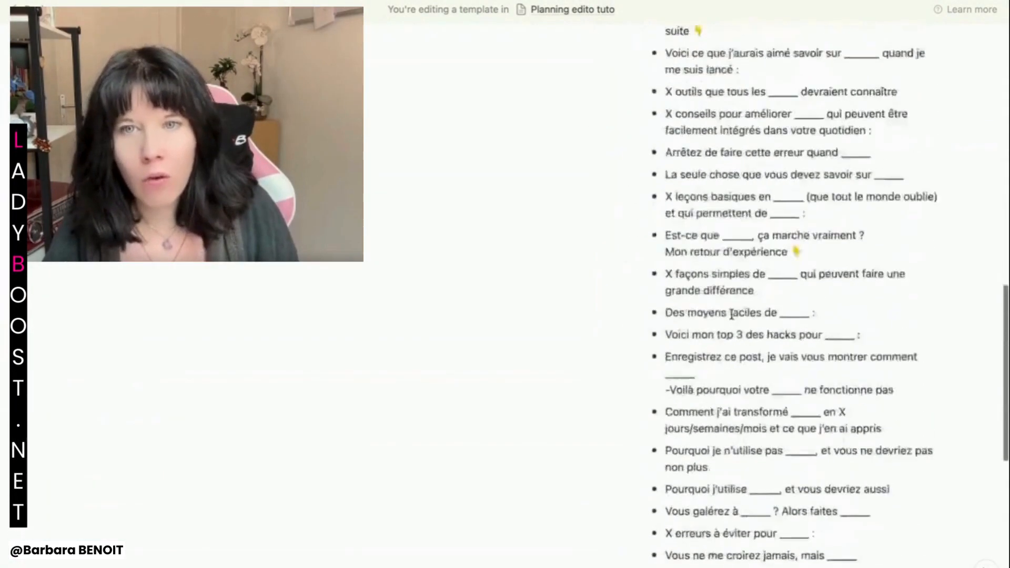
pyautogui.scroll(4, 731, 314)
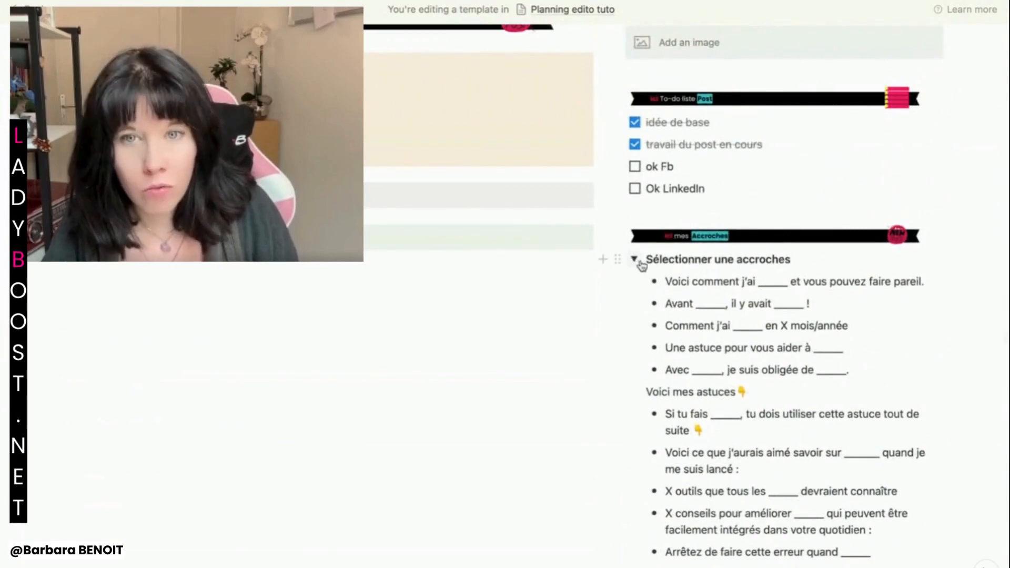
pyautogui.click(635, 261)
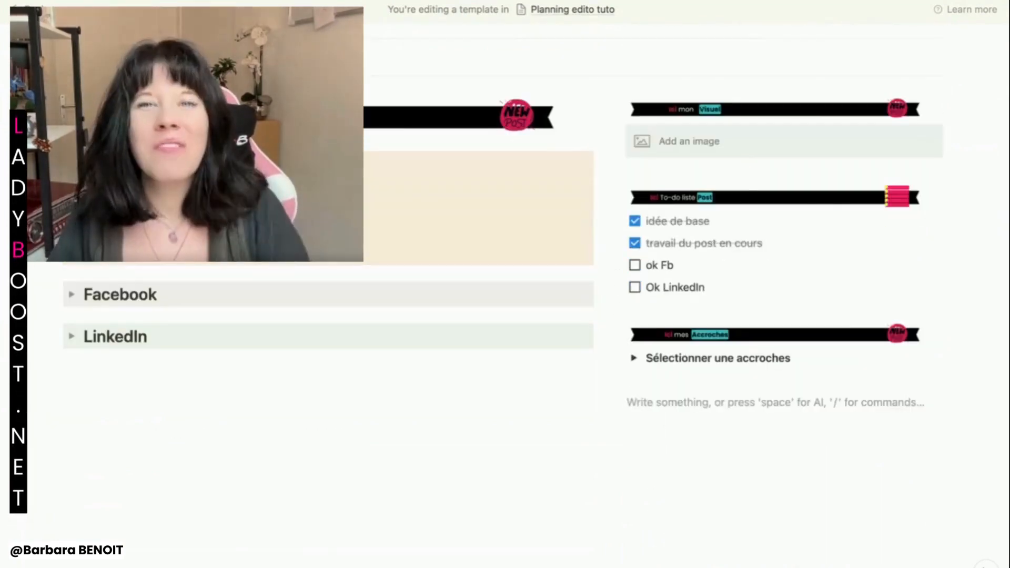
# Step: Insert the "Ici mes CTA" banner from cta.png in the Tuto Notion folder below the "Sélectionner une accroches" toggle
pyautogui.write('/')
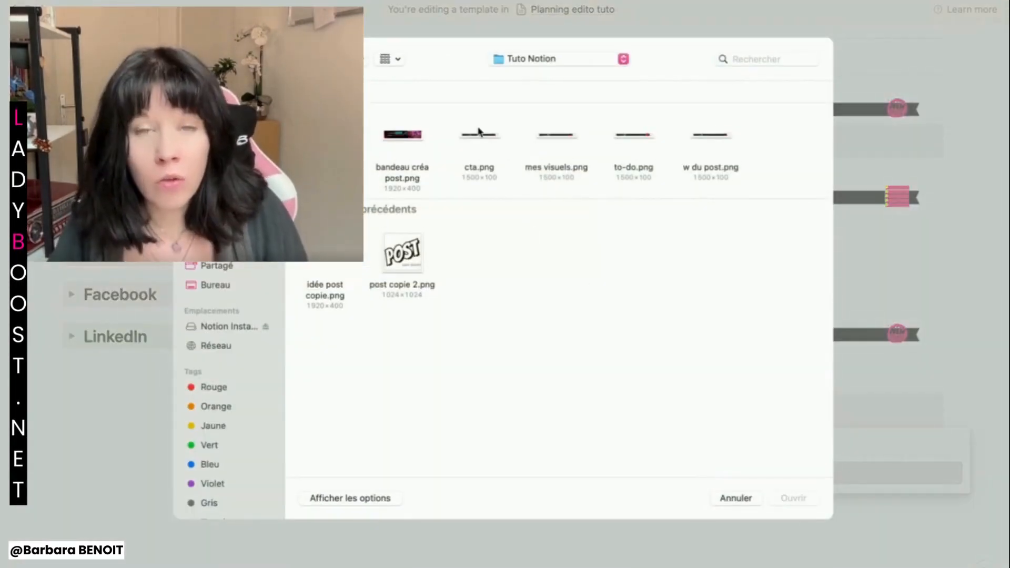
pyautogui.click(479, 132)
pyautogui.click(793, 499)
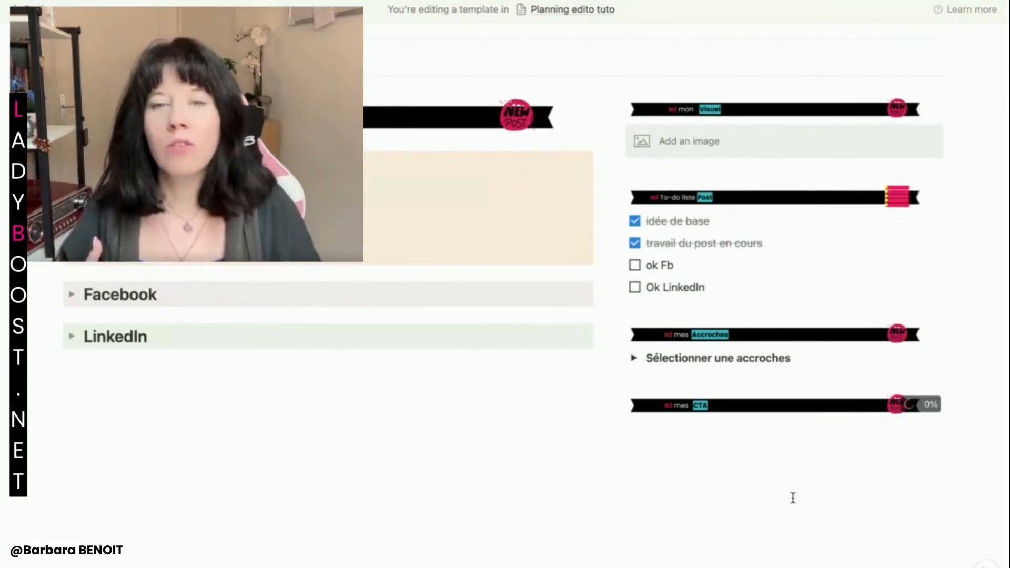
# Step: Paste the "Sélectionner un CTA" toggle with its call-to-action phrases below the CTA banner as a regular, unsynced block
pyautogui.write('Sélectionner un CTA')
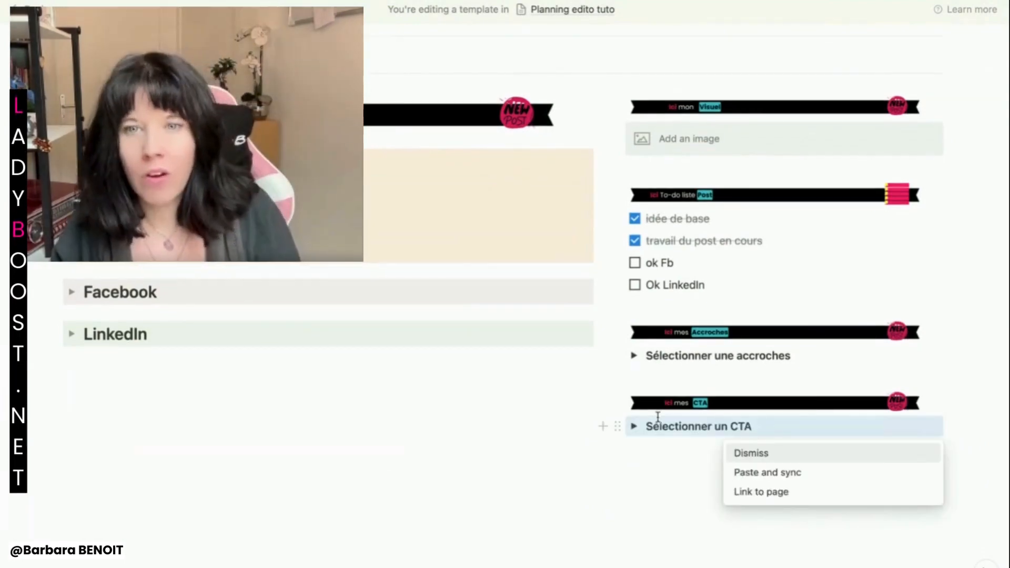
pyautogui.click(641, 426)
pyautogui.moveTo(641, 431); pyautogui.dragTo(652, 424)
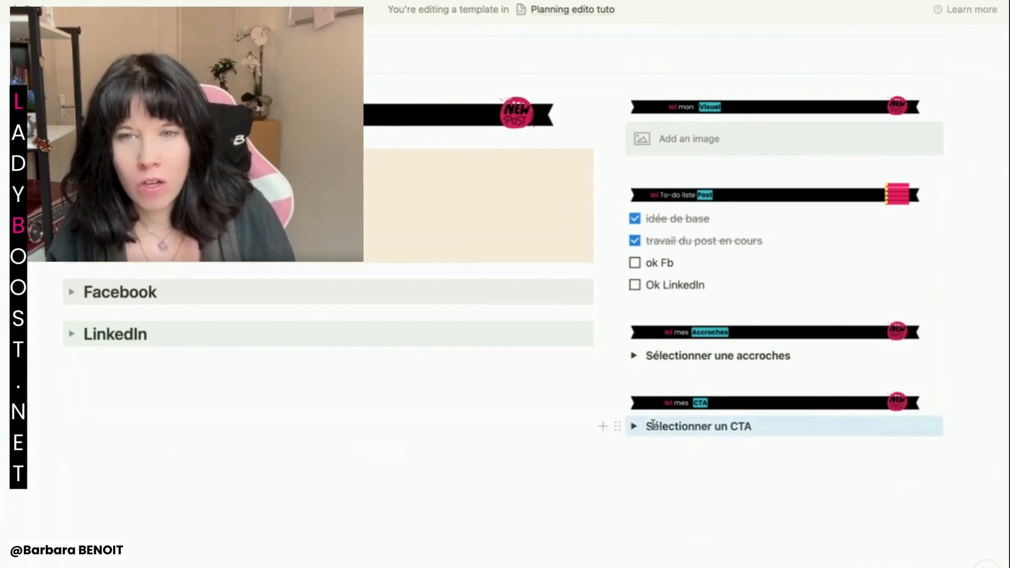
# Step: Review the PS phrases inside the "Sélectionner un CTA" toggle, collapse it and start an empty line below it
pyautogui.click(633, 427)
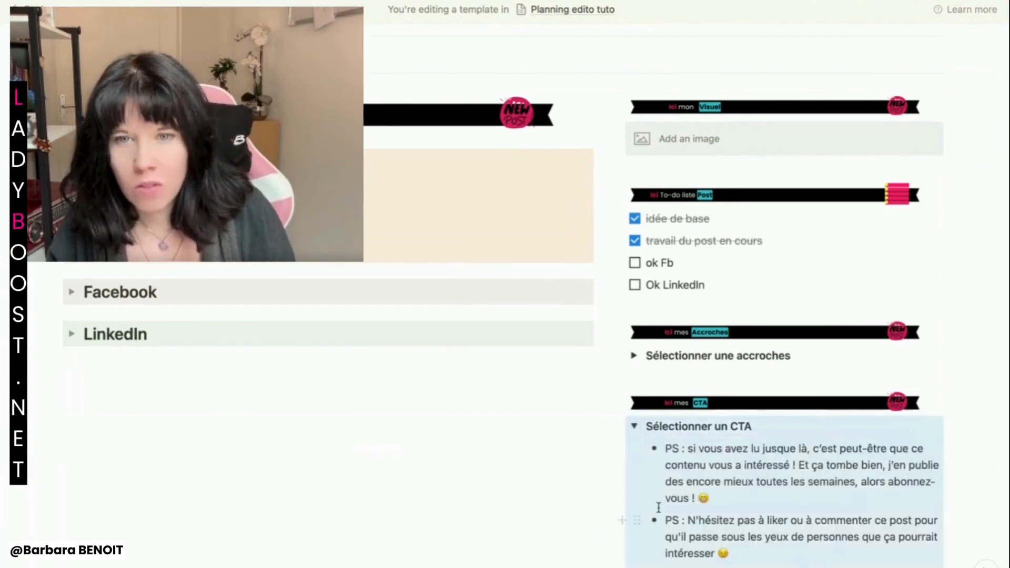
pyautogui.click(634, 427)
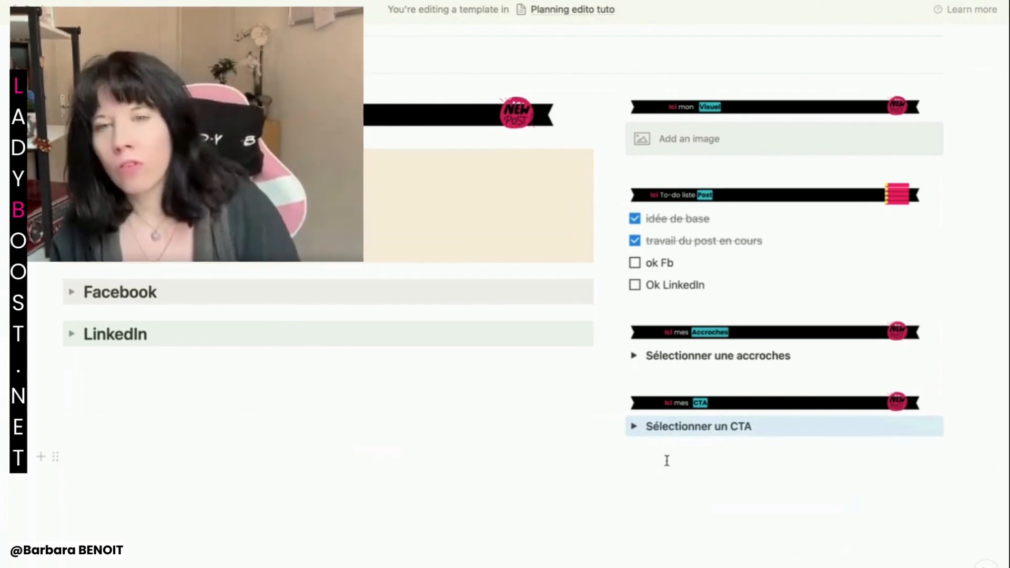
pyautogui.click(666, 460)
pyautogui.click(657, 442)
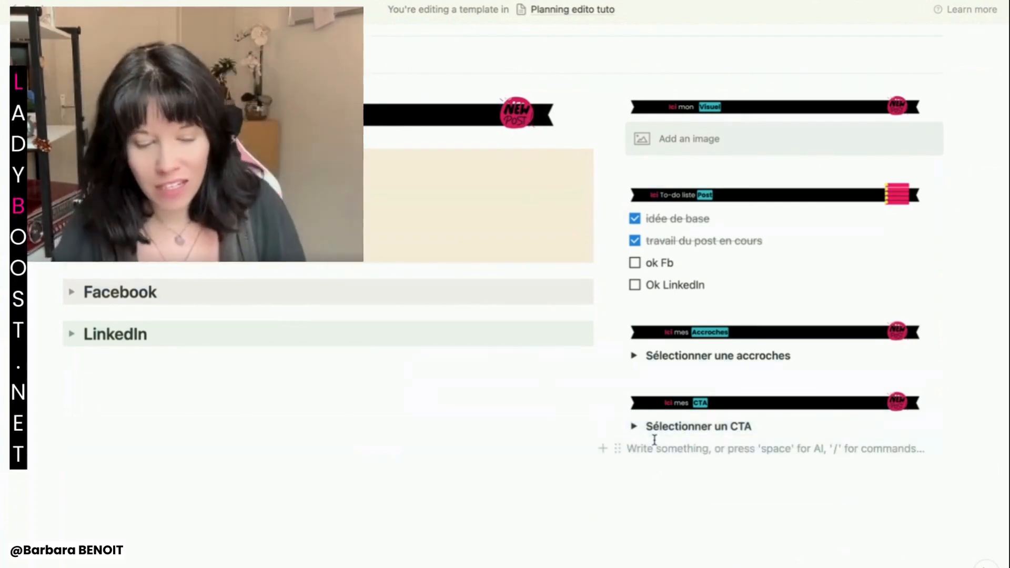